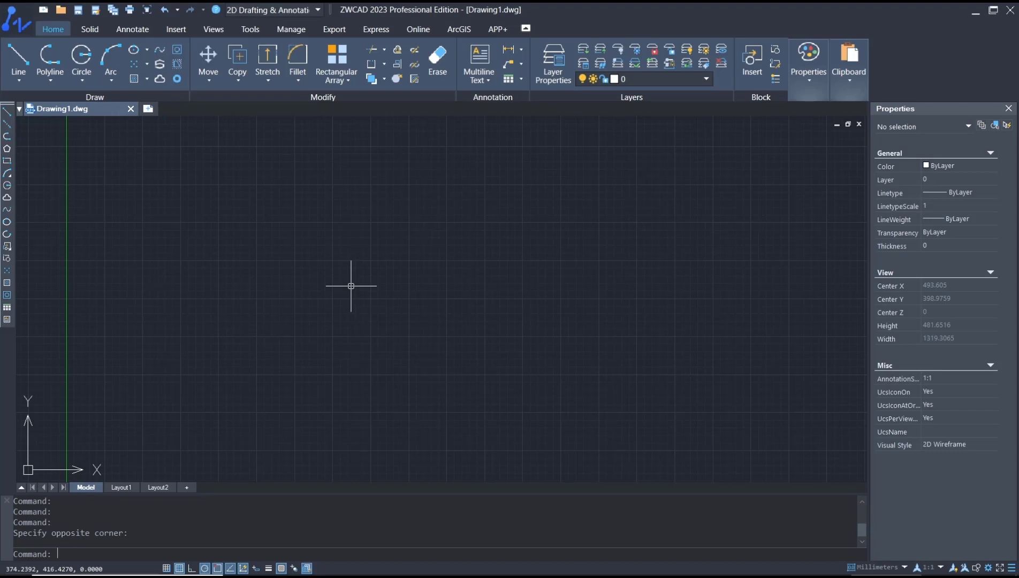
Start a rectangle with REC at a picked first corner, using the Dimensions option
type("REC")
key("Return")
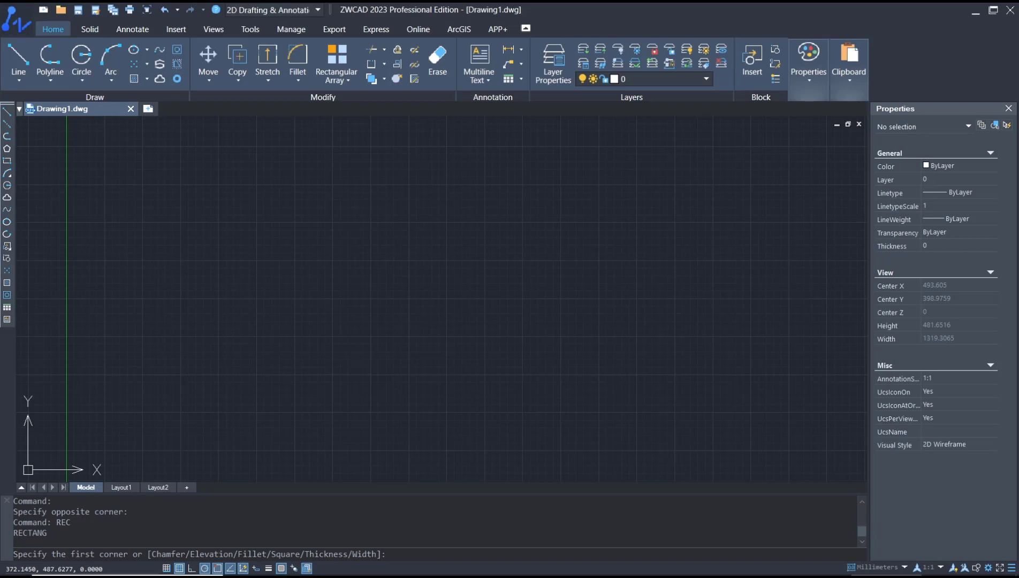
left_click(349, 230)
type("d")
key("Return")
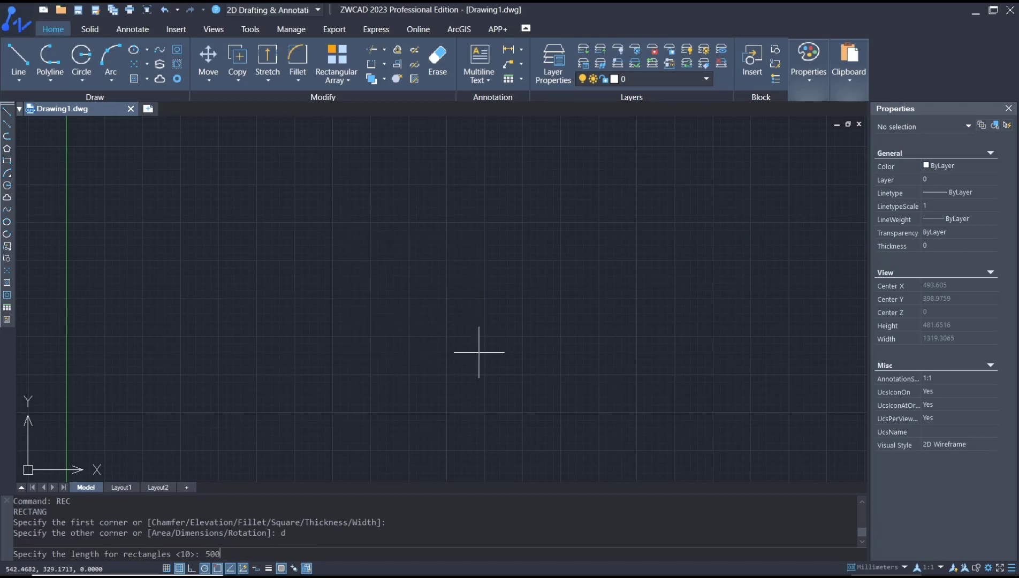
Give the rectangle length 500 and width 500, keeping the square in view
type("500")
key("Return")
type("5")
key("Return")
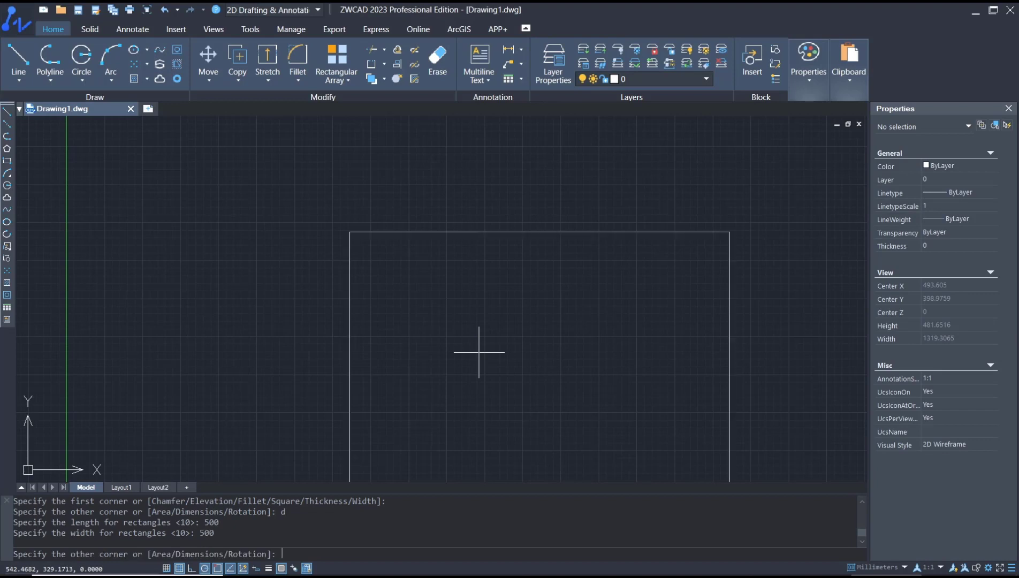
scroll(646, 277, "down", 5)
mouse_move(645, 278)
middle_mouse_down()
mouse_move(538, 295)
mouse_move(396, 295)
middle_mouse_up()
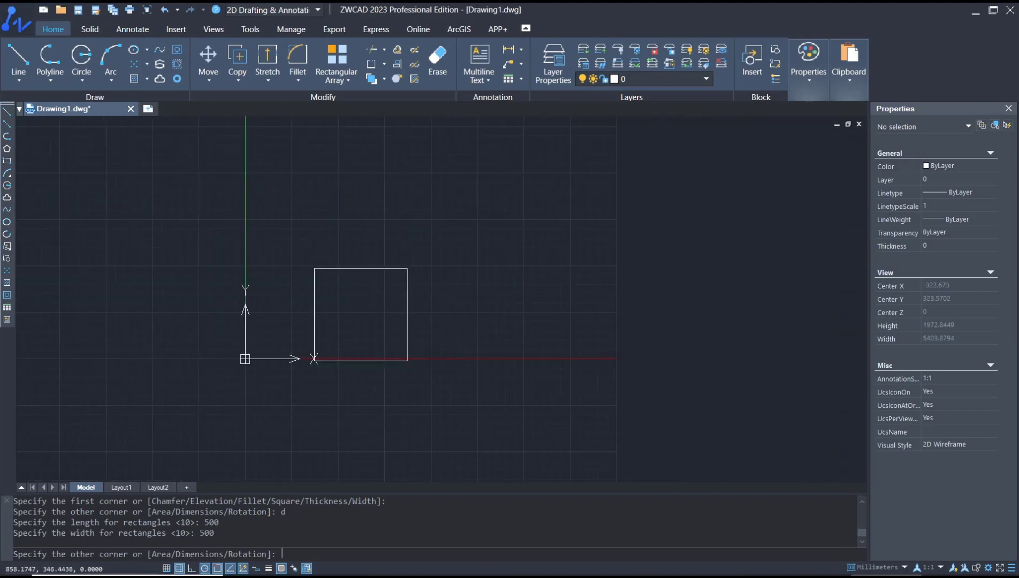
scroll(380, 309, "up", 2)
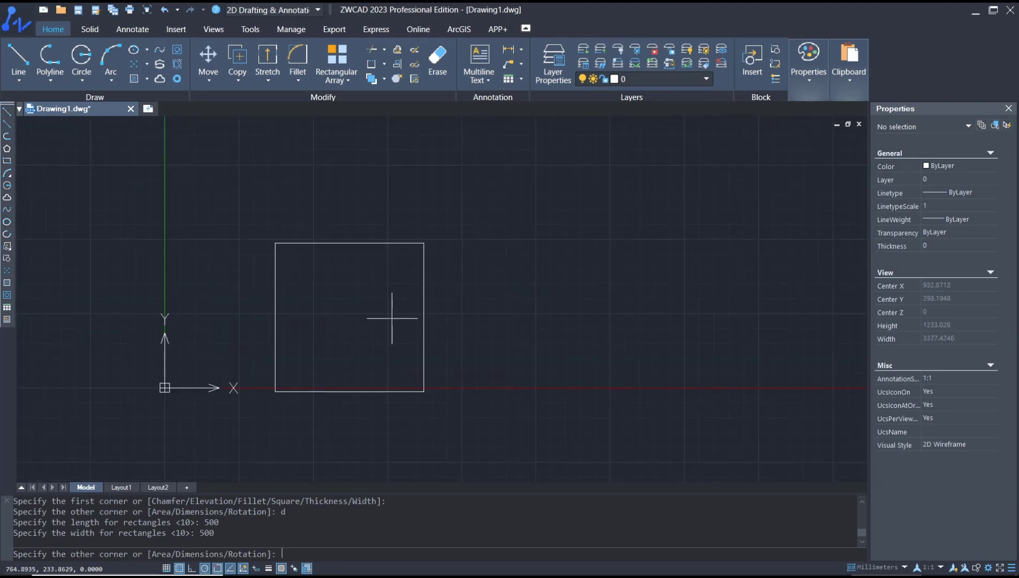
middle_click_drag(534, 280, 392, 320)
Complete the 500 × 500 square by fixing its opposite corner
type("r")
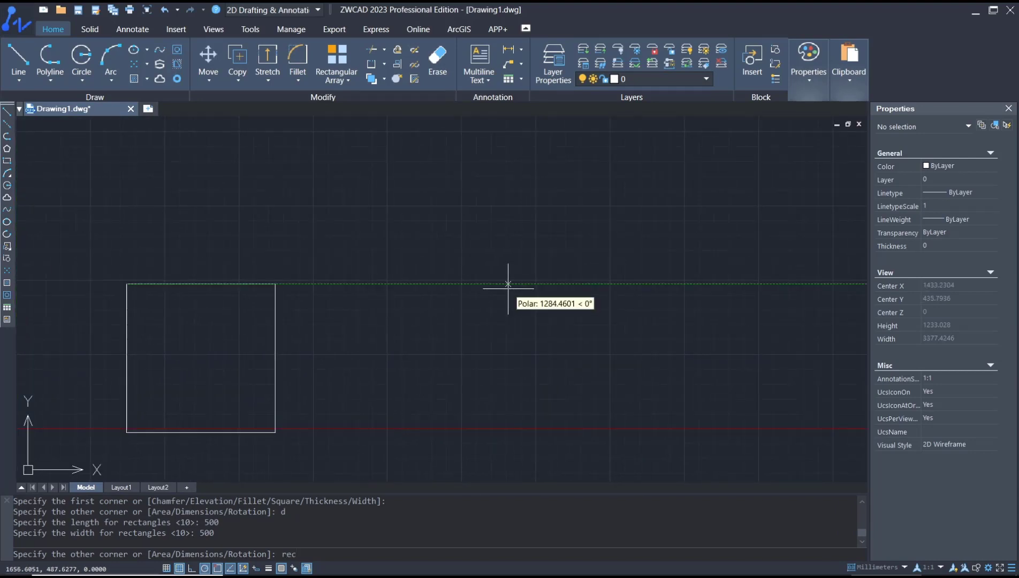
type("ec")
key("Return")
left_click(485, 178)
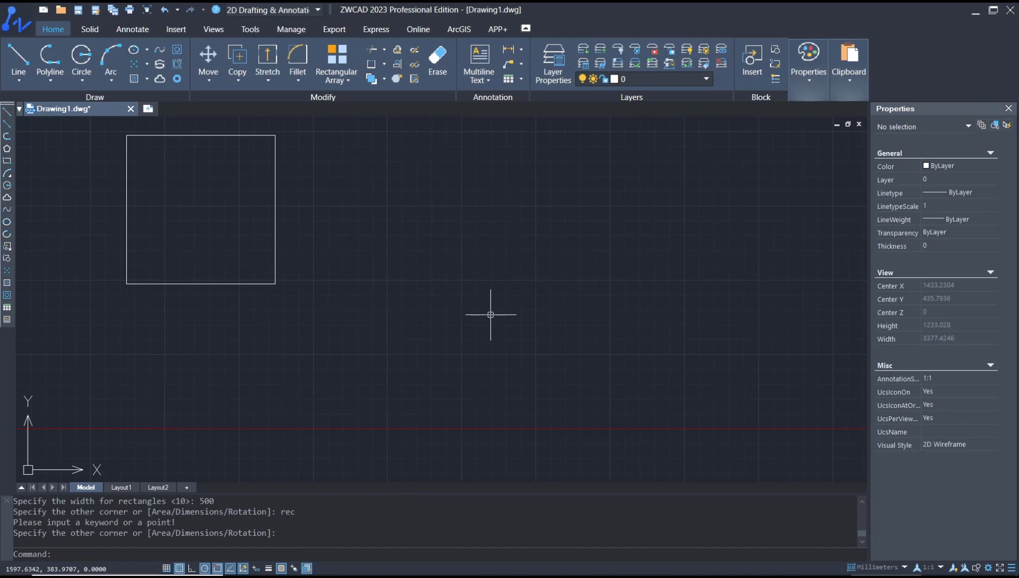
left_click(490, 315)
left_click(500, 318)
Draw a 210 × 297 A4-sized rectangle to the right of the square
key("Return")
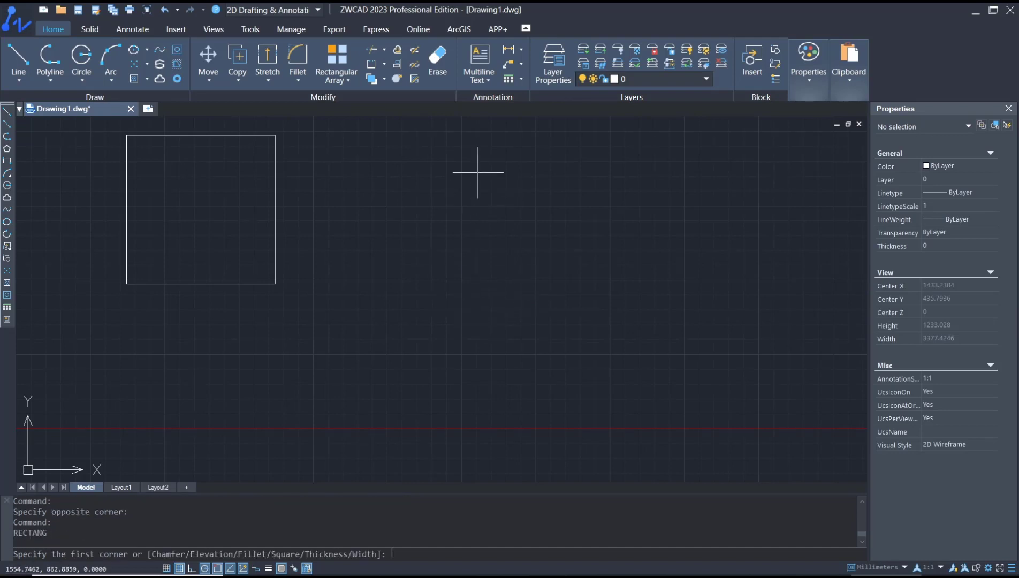
left_click(477, 168)
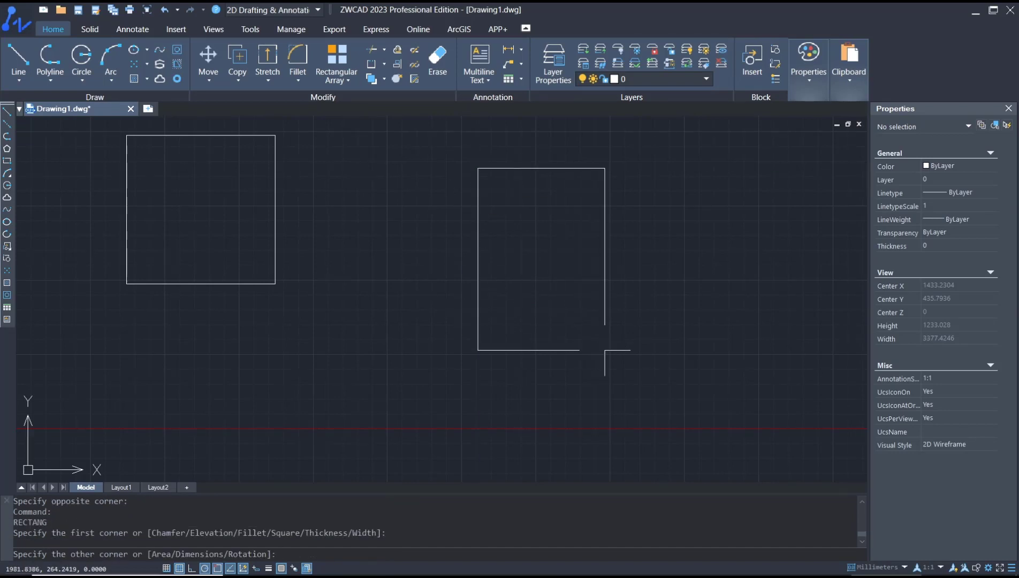
type("d")
key("Return")
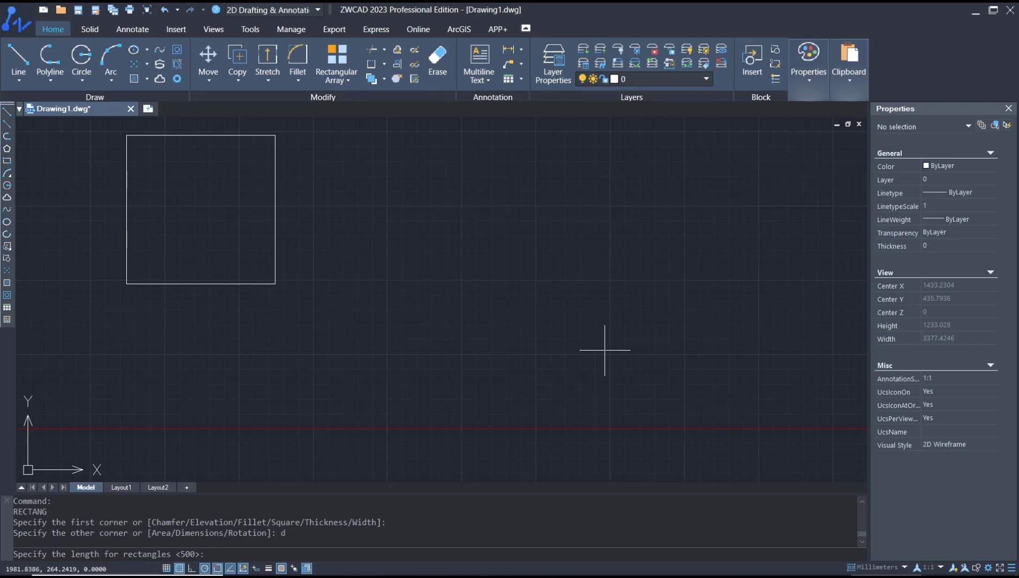
type("210")
key("Return")
type("297")
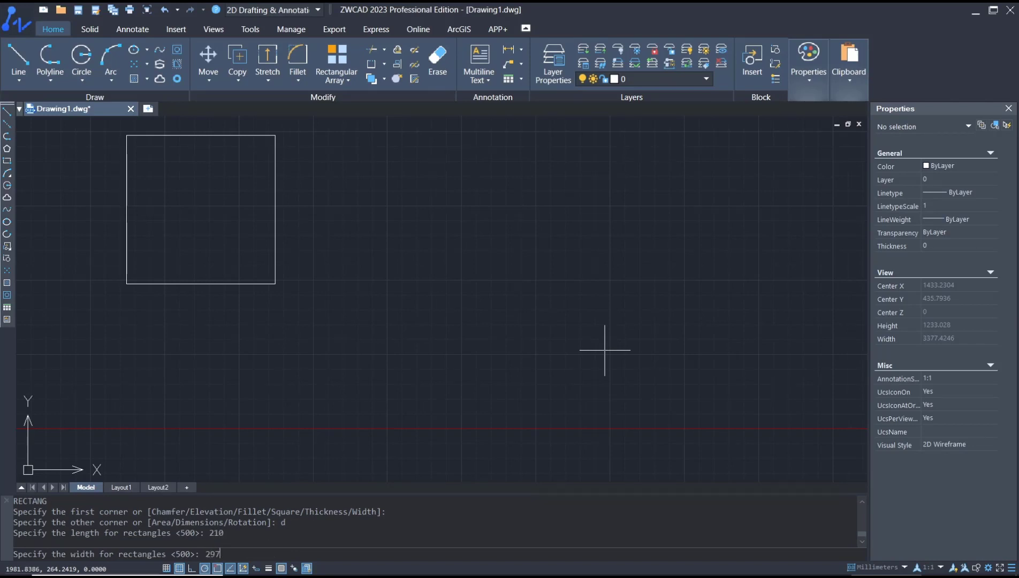
key("Return")
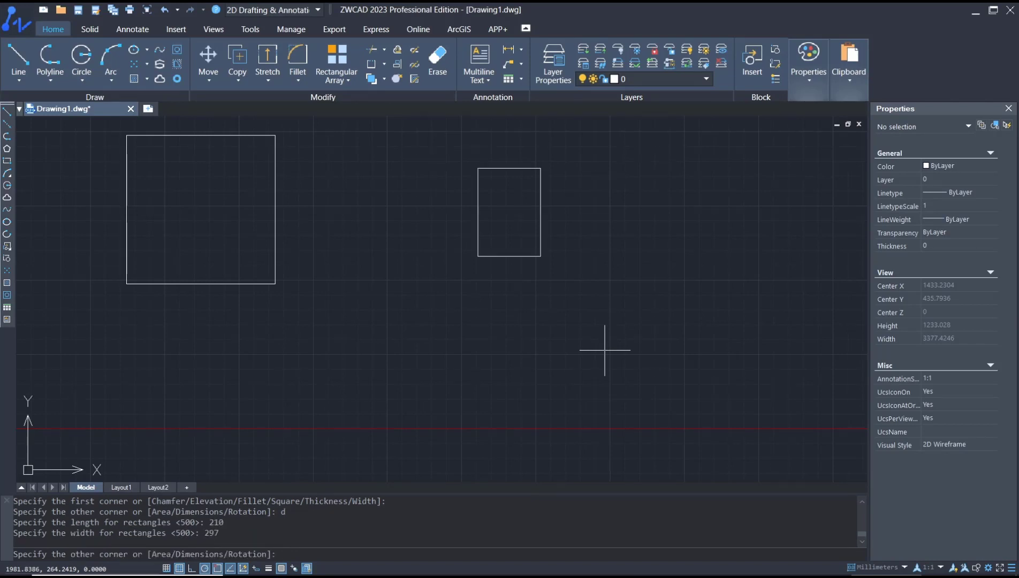
middle_click_drag(496, 186, 530, 285)
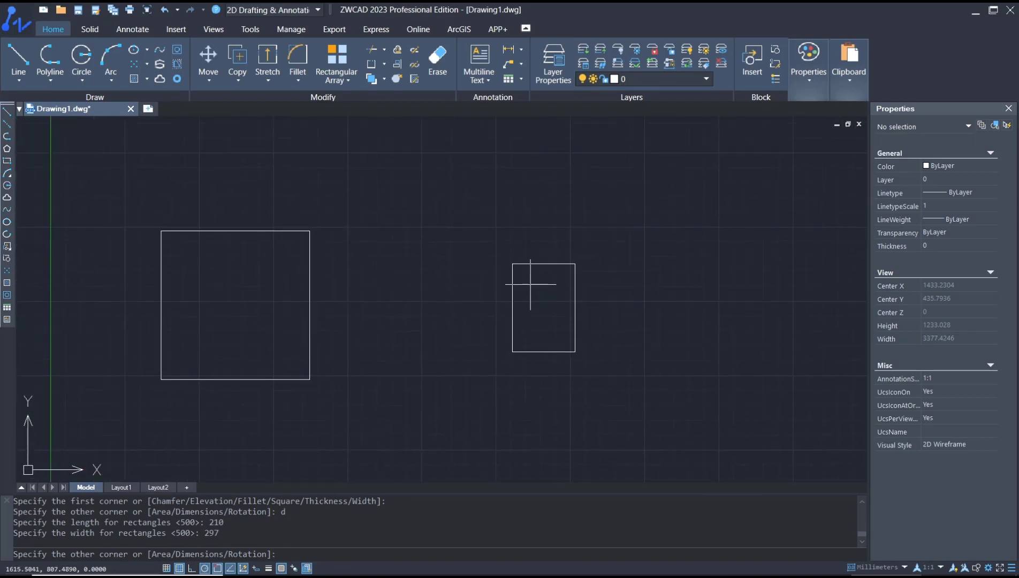
left_click(393, 299)
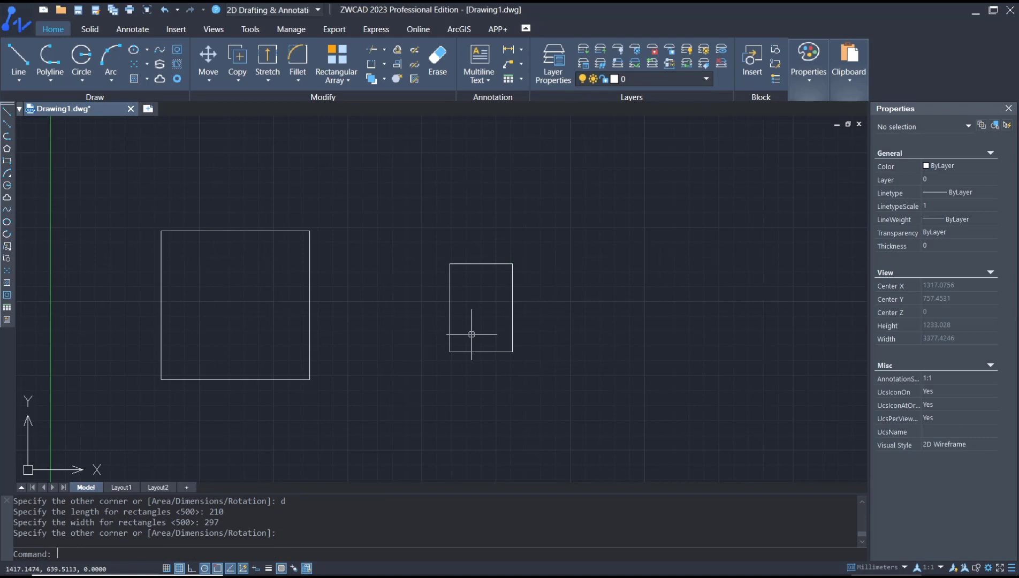
middle_click_drag(462, 338, 506, 305)
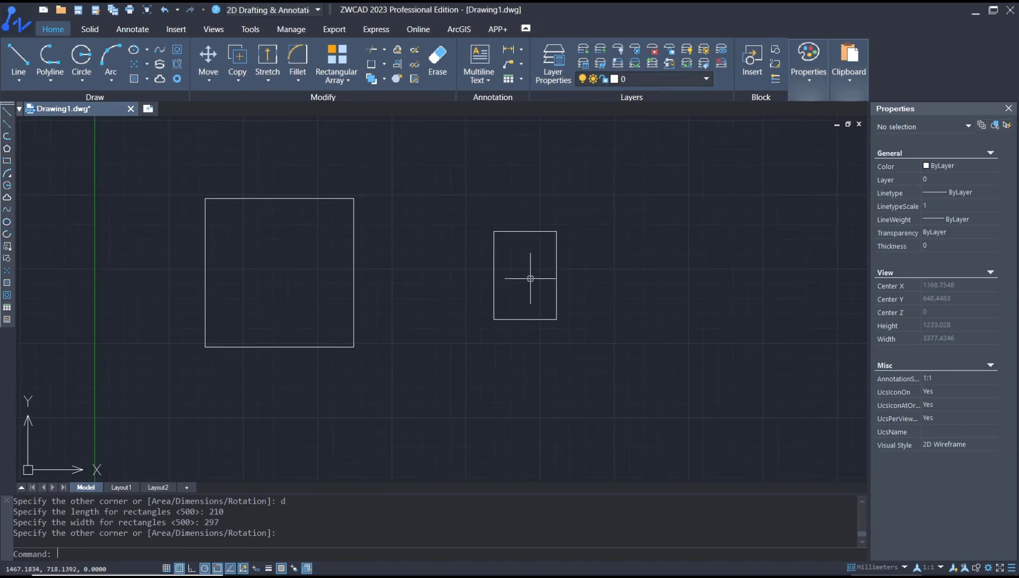
Scale the A4 rectangle by 2 from its lower-left corner, making it 420 × 594
type("scale")
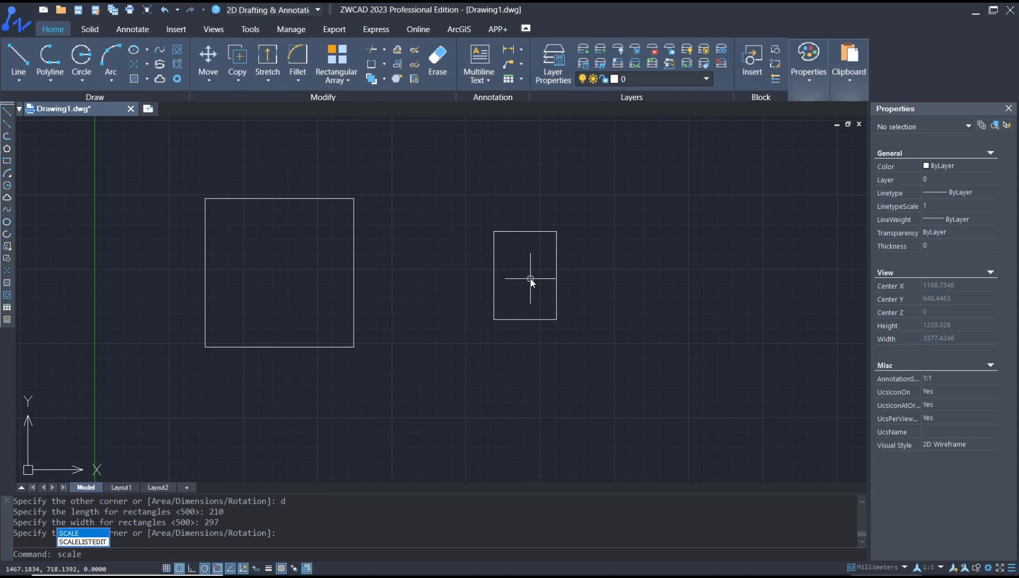
key("Return")
left_click(594, 188)
left_click(471, 376)
key("Return")
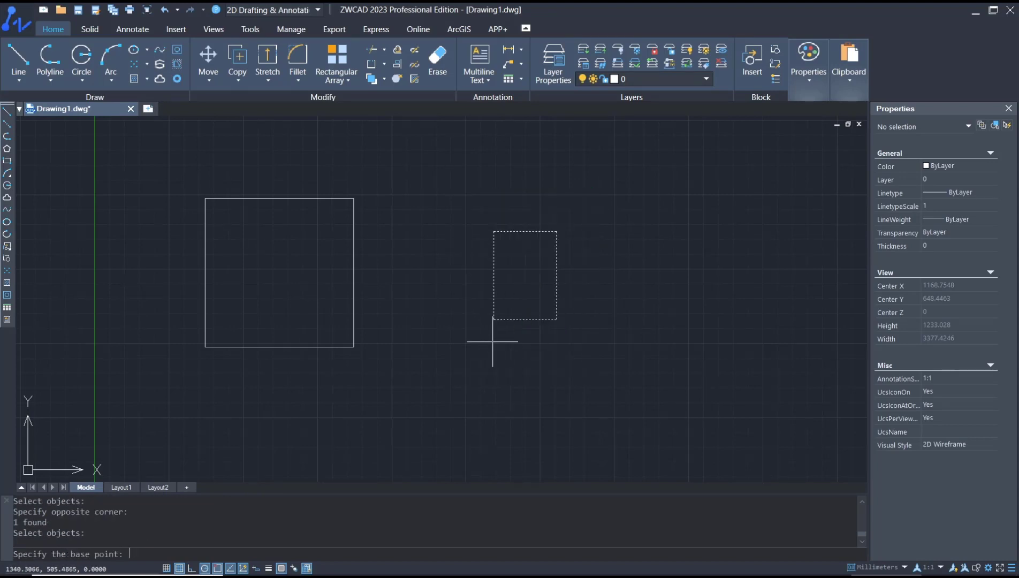
left_click(494, 319)
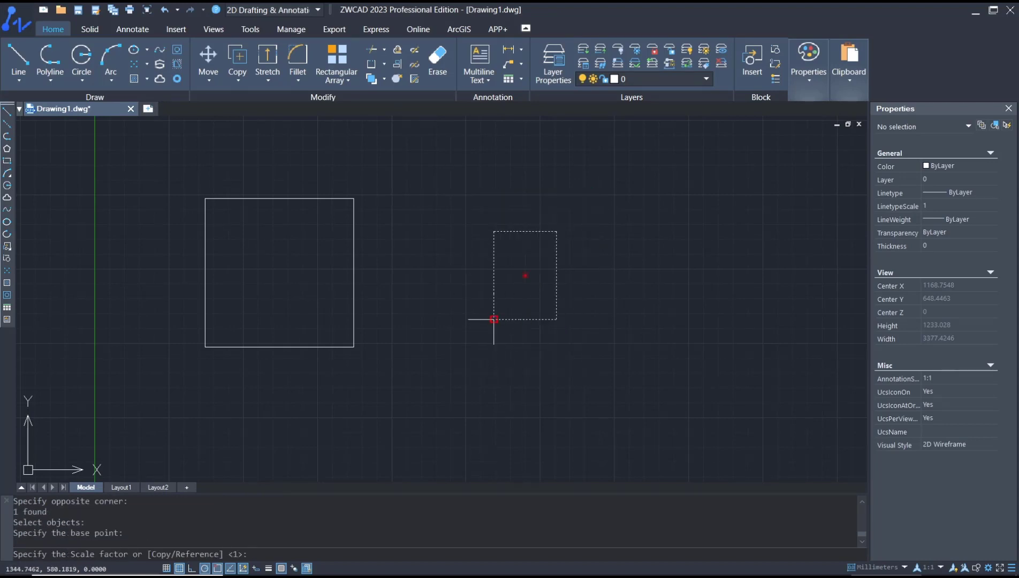
type("2")
key("Return")
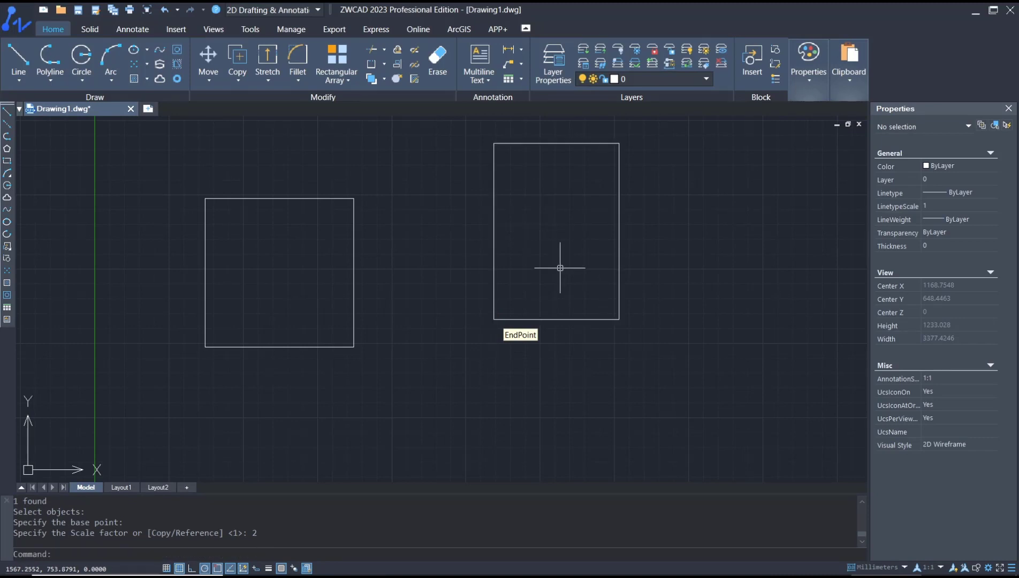
Start moving the enlarged rectangle, then cancel the move and leave it in place
type("m")
key("Return")
left_click(552, 287)
left_click(482, 364)
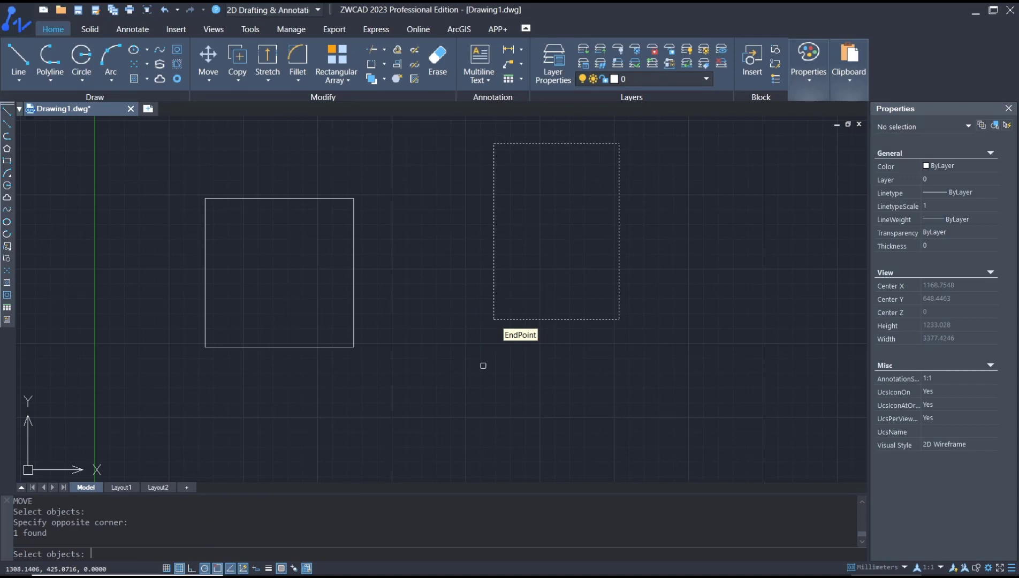
key("Return")
left_click(721, 295)
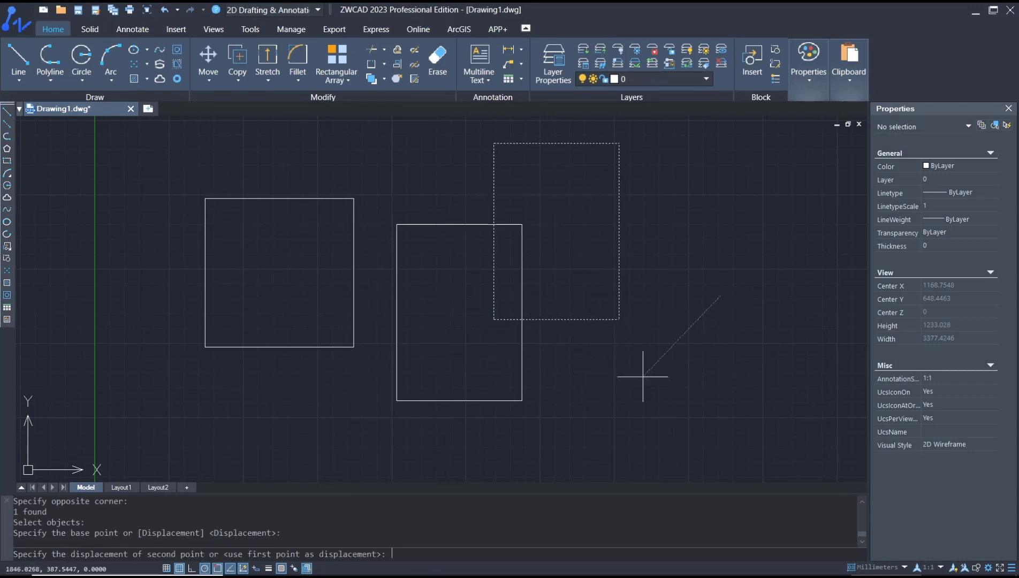
key("Escape")
mouse_move(596, 260)
middle_mouse_down()
mouse_move(586, 285)
mouse_move(555, 305)
middle_mouse_up()
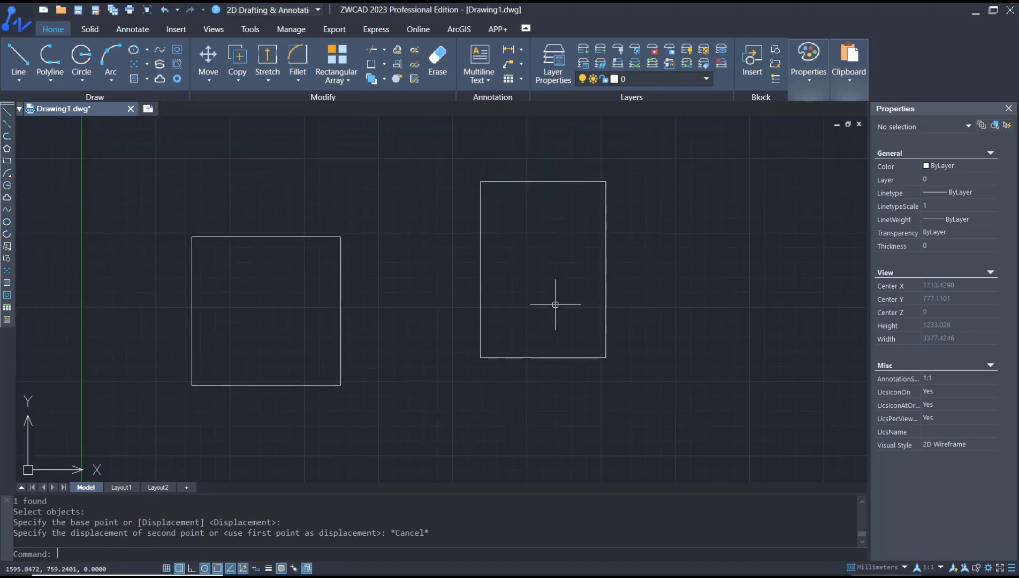
Scale the tall rectangle by 2 again from its lower-left corner, to 840 × 1188
type("scale")
key("Return")
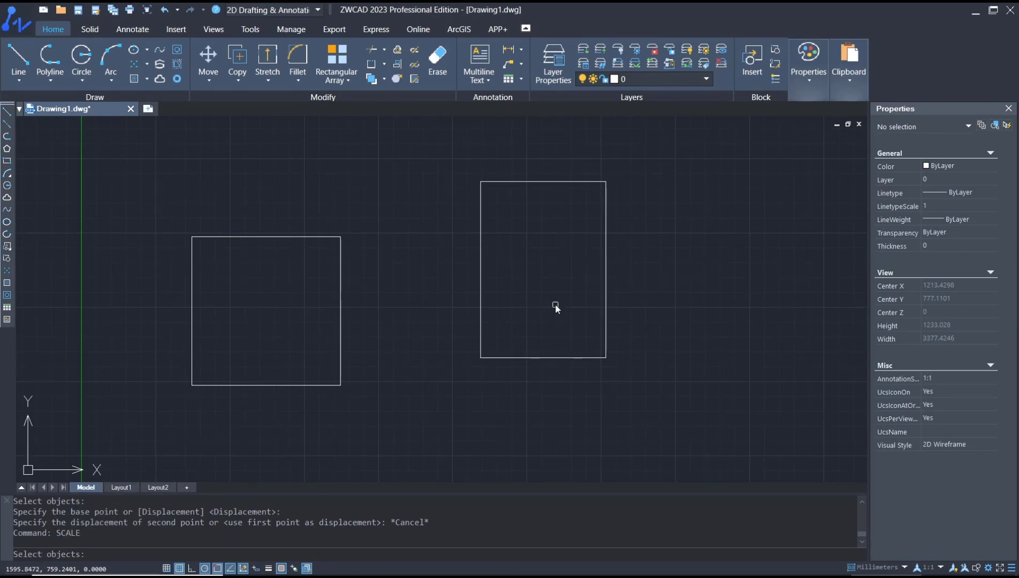
left_click(621, 292)
left_click(535, 391)
key("Return")
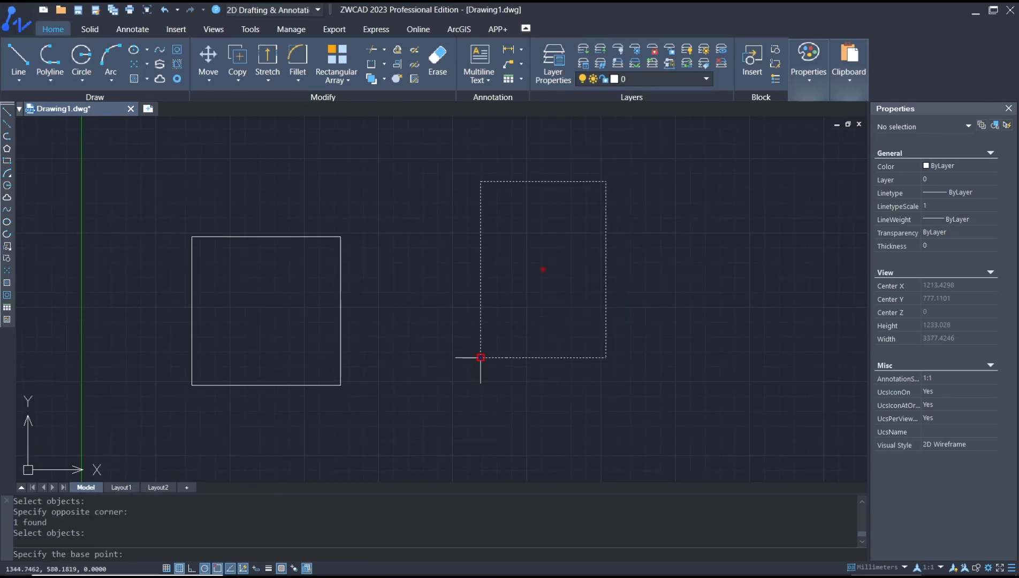
left_click(481, 357)
type("2")
key("Return")
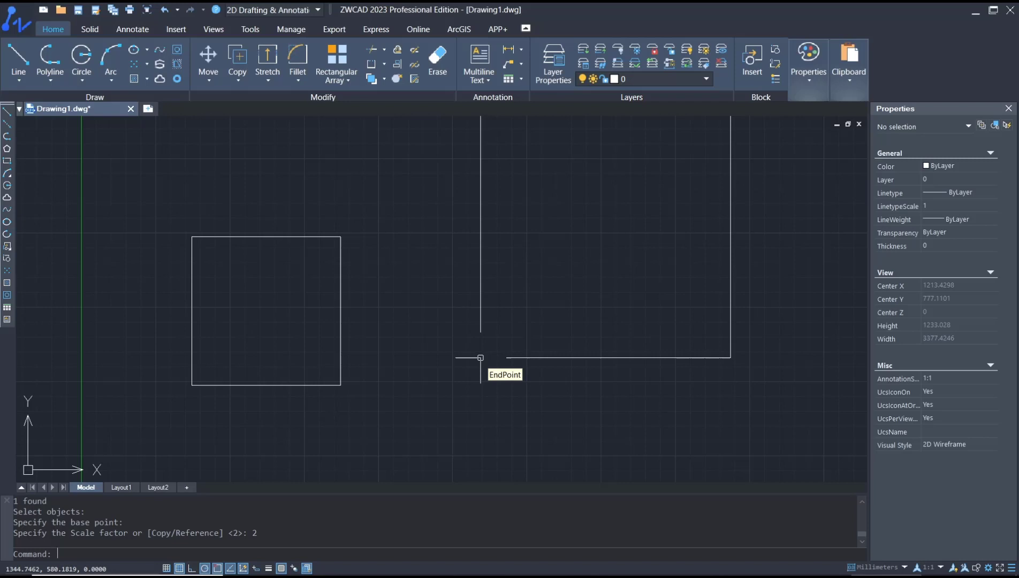
scroll(510, 305, "down", 1)
scroll(559, 311, "down", 1)
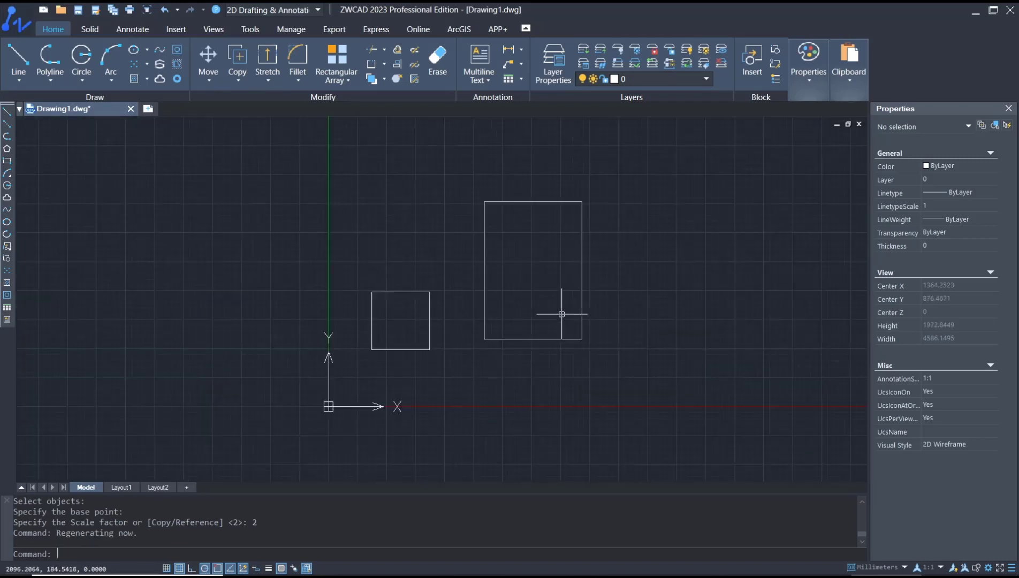
Move the enlarged rectangle so it encloses the 500 × 500 square
type("m")
key("Return")
left_click(613, 342)
left_click(518, 271)
key("Return")
left_click(676, 286)
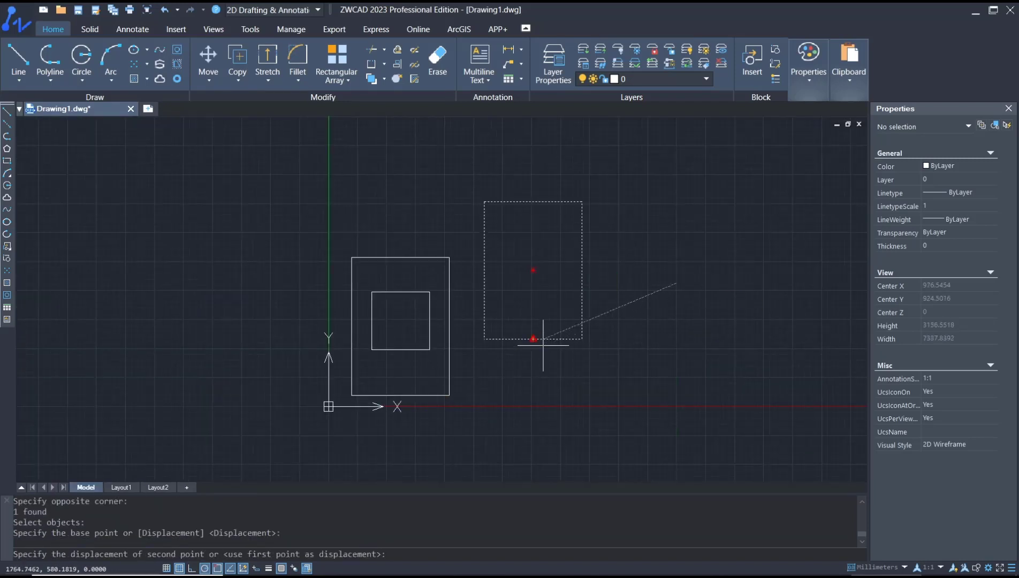
left_click(549, 343)
middle_click_drag(527, 295, 569, 302)
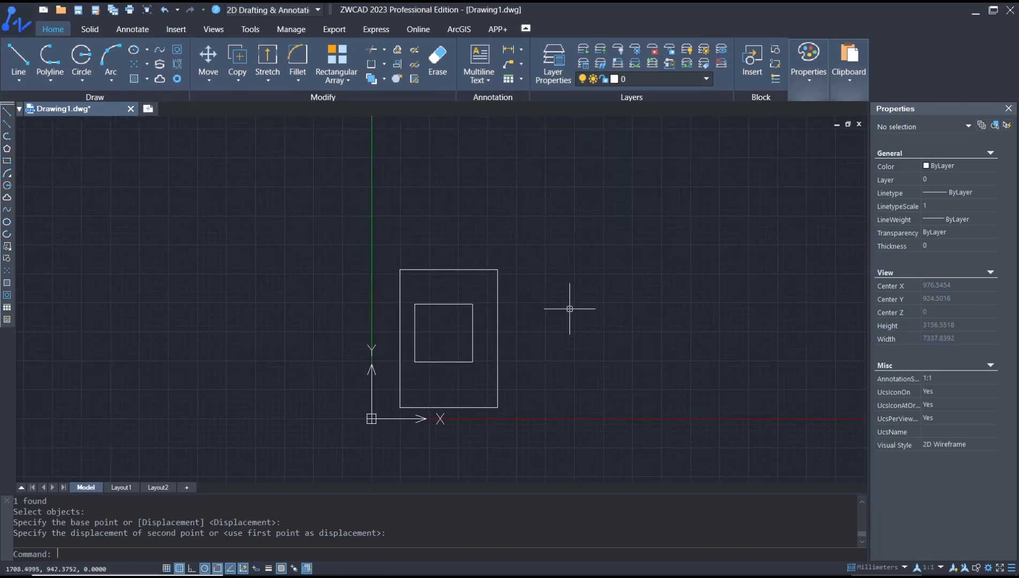
Open the Plot dialog, turn off Fit to paper and set the plot scale to 1:4
type("plot")
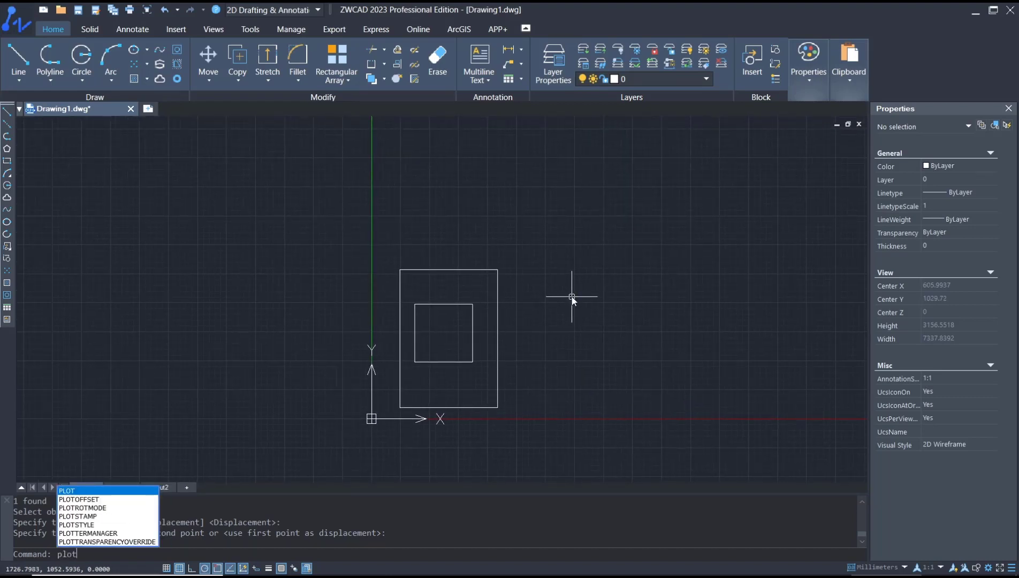
key("Return")
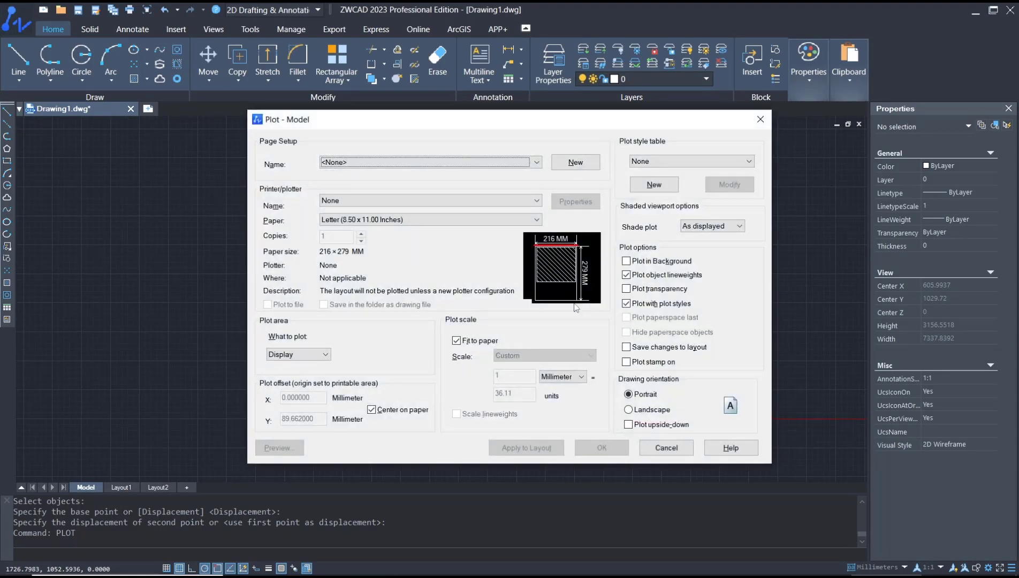
left_click(463, 343)
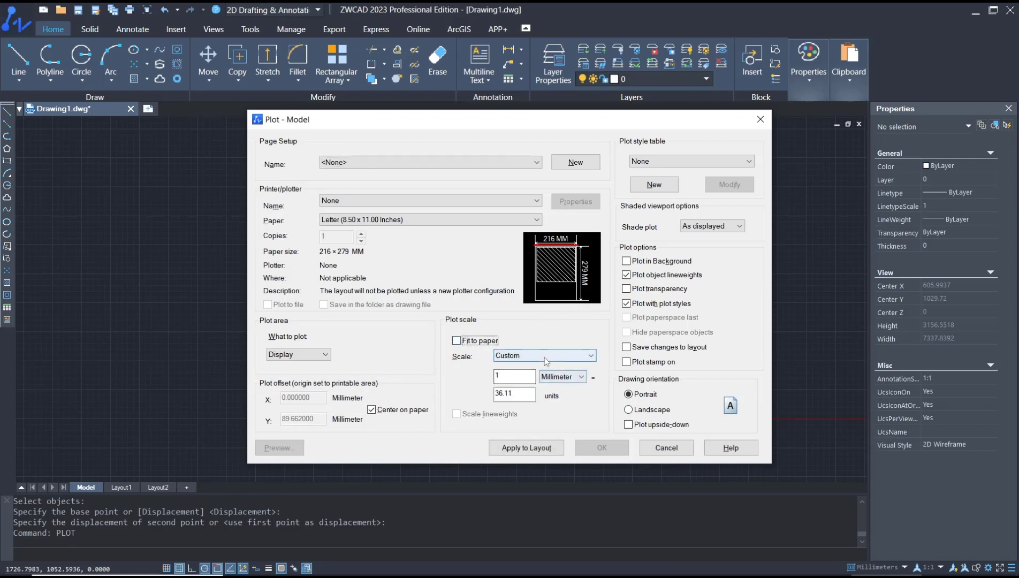
left_click(534, 356)
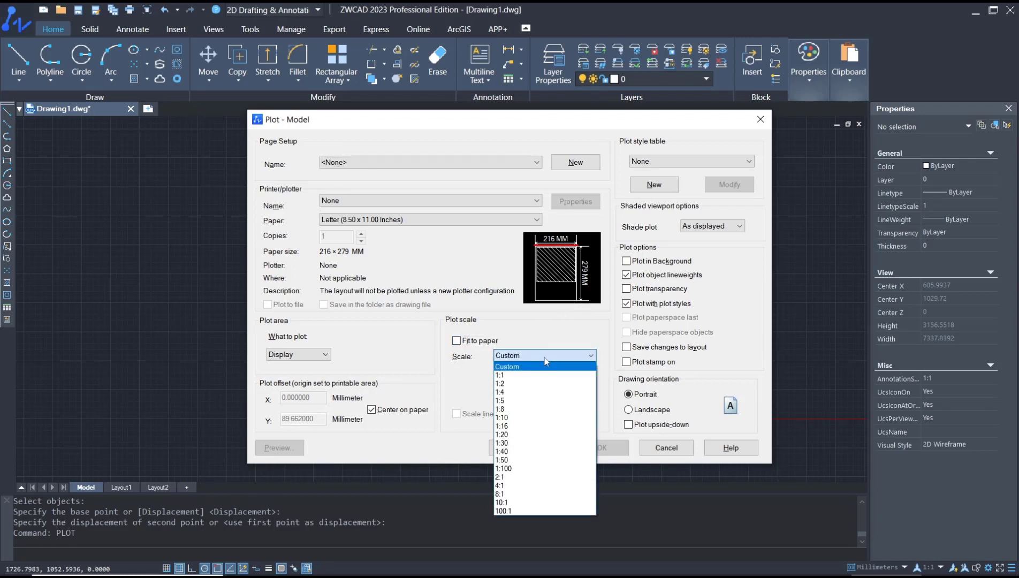
left_click(501, 392)
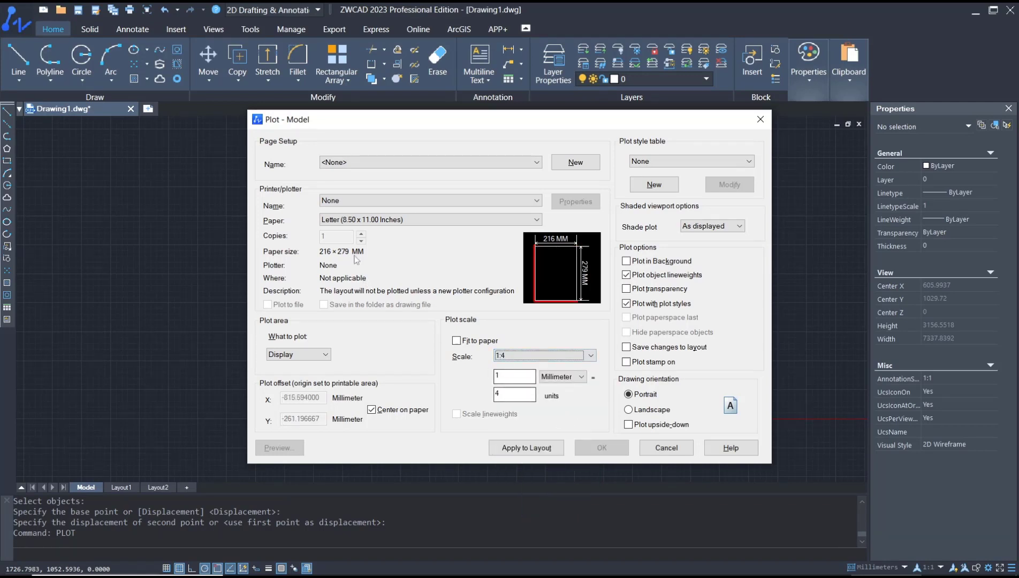
left_click(336, 203)
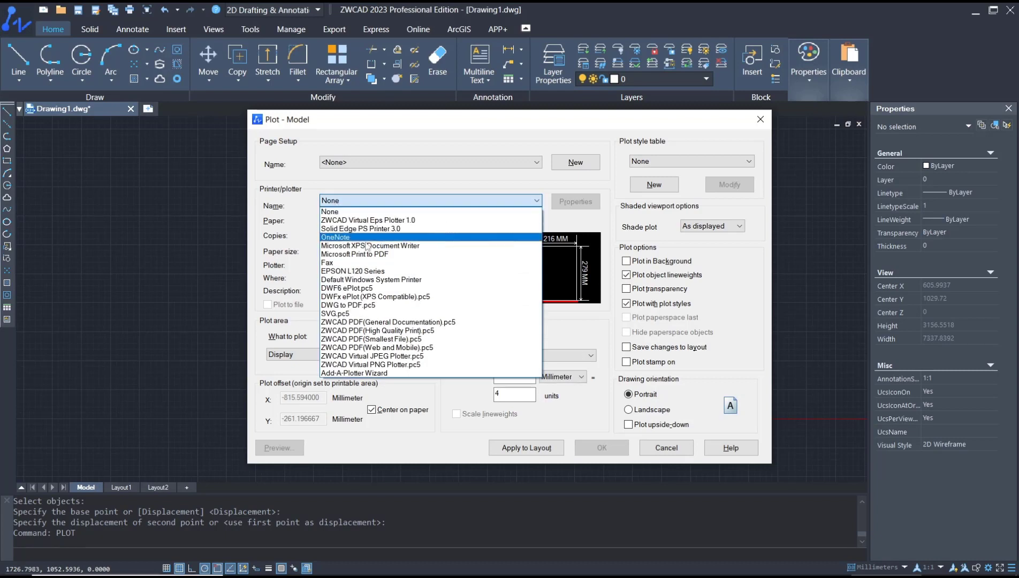
Select the EPSON L120 Series printer and A4 210 x 297 mm paper
key("Up")
key("Up")
key("Up")
key("Up")
key("Up")
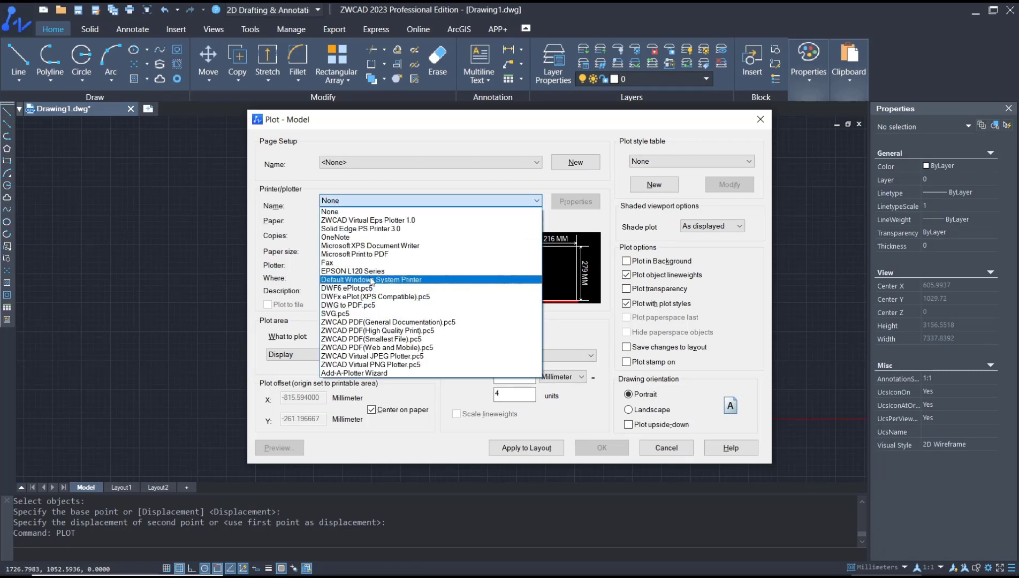
key("Return")
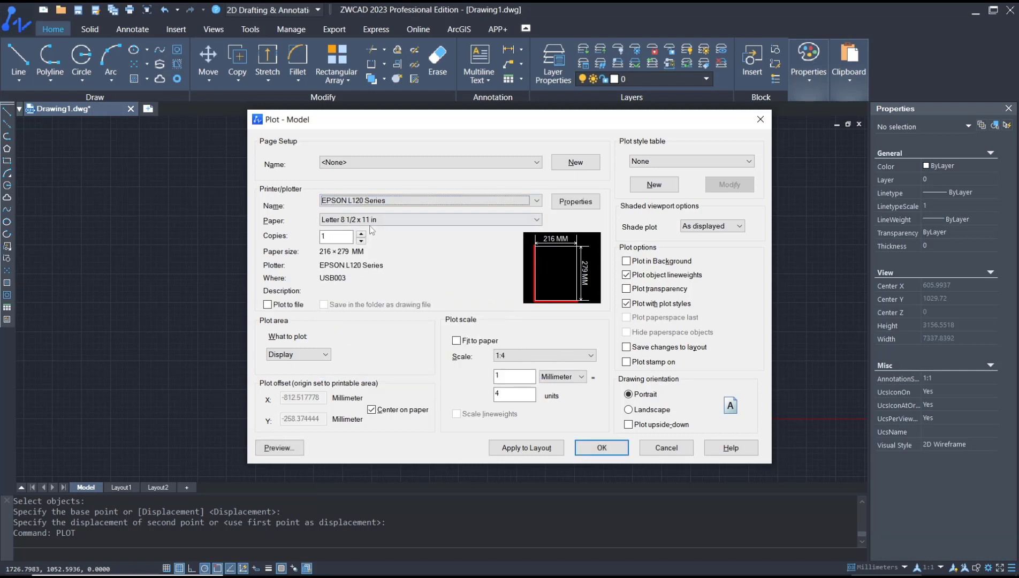
left_click(372, 223)
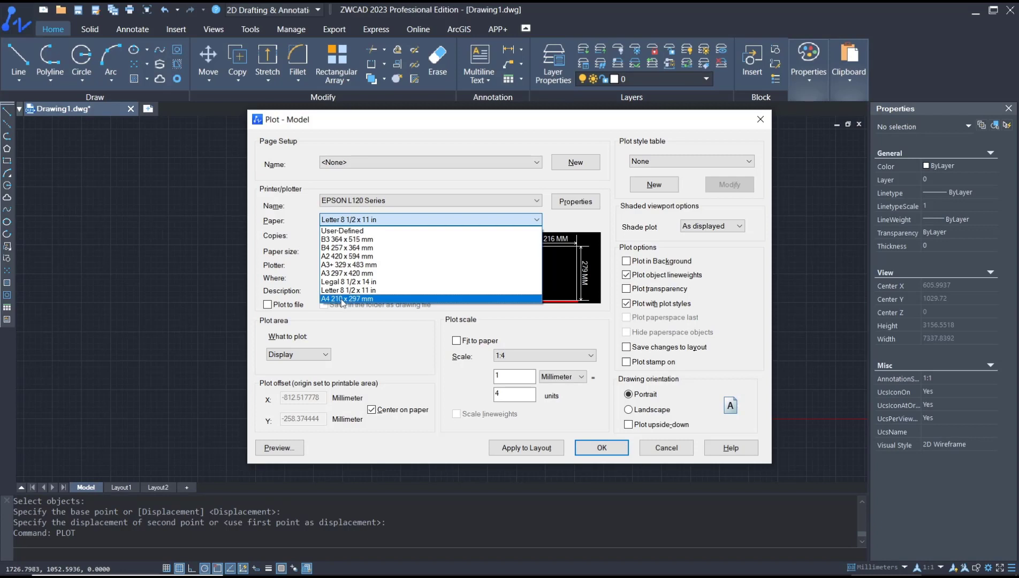
left_click(341, 300)
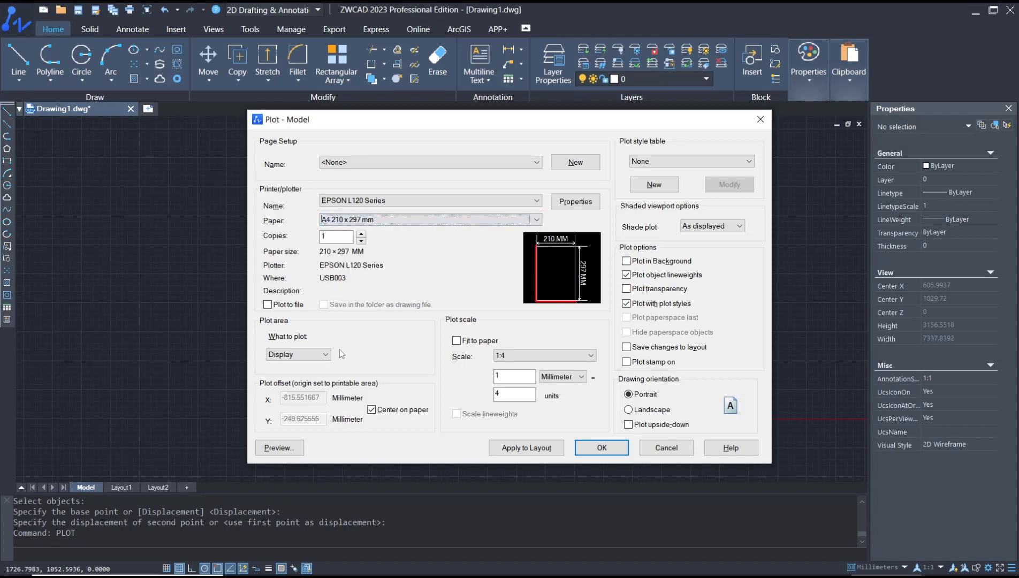
left_click(289, 354)
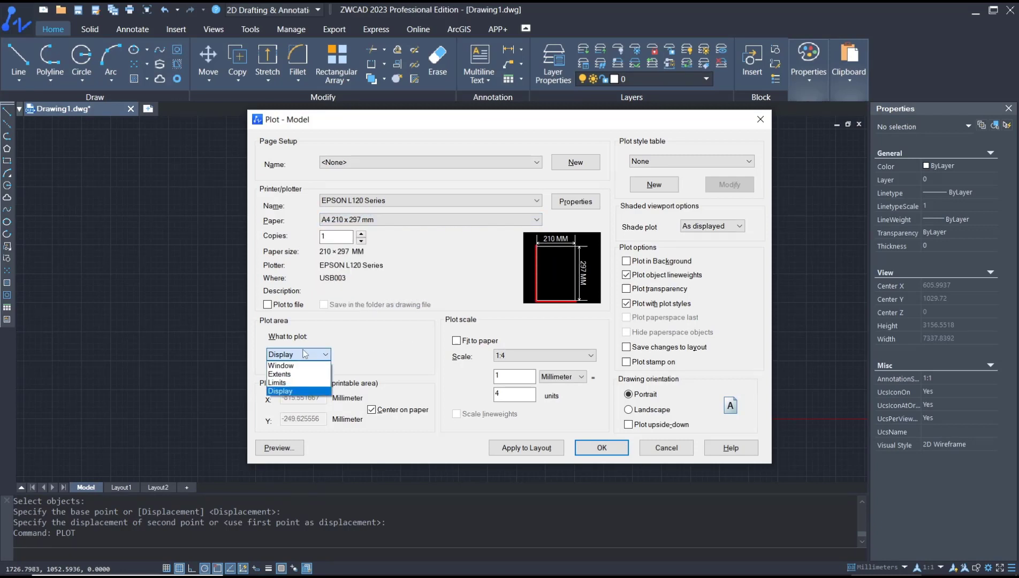
Set the plot area to a Window framing the large rectangle from corner to corner
left_click(281, 365)
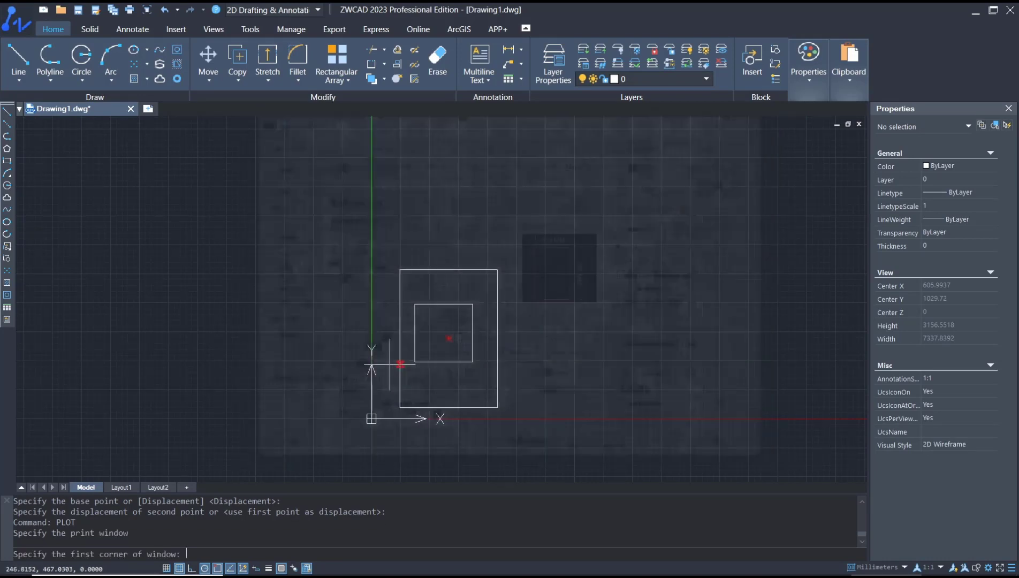
left_click(399, 269)
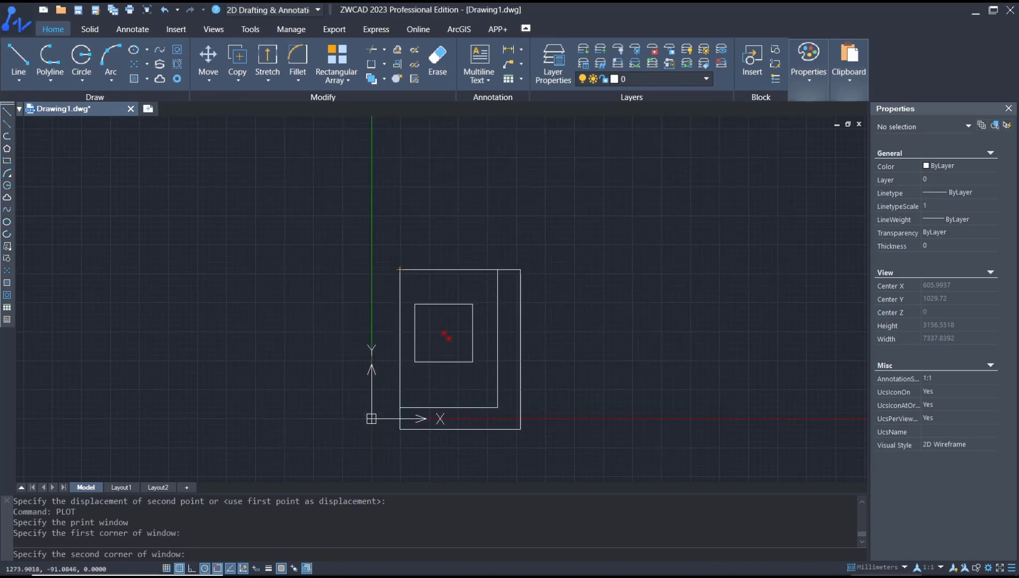
left_click(497, 408)
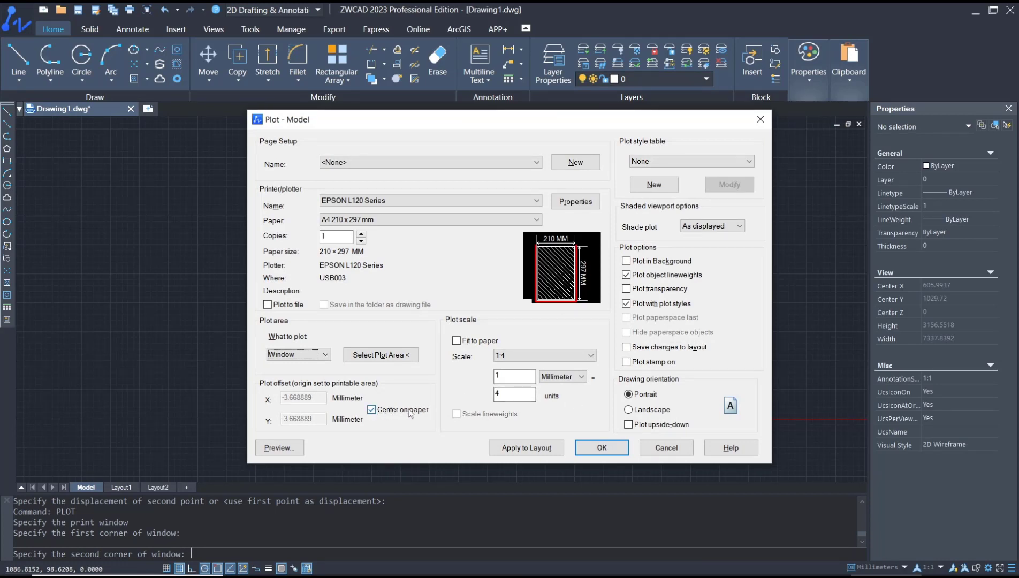
Preview the A4 plot at 1:4, accepting the scale warning, then cancel the Plot dialog
left_click(273, 449)
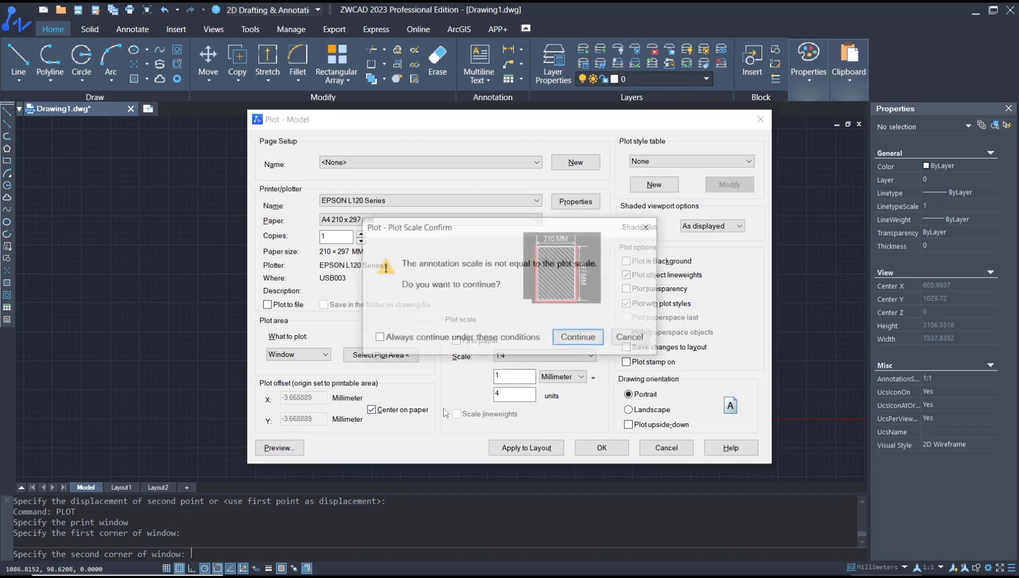
left_click(580, 343)
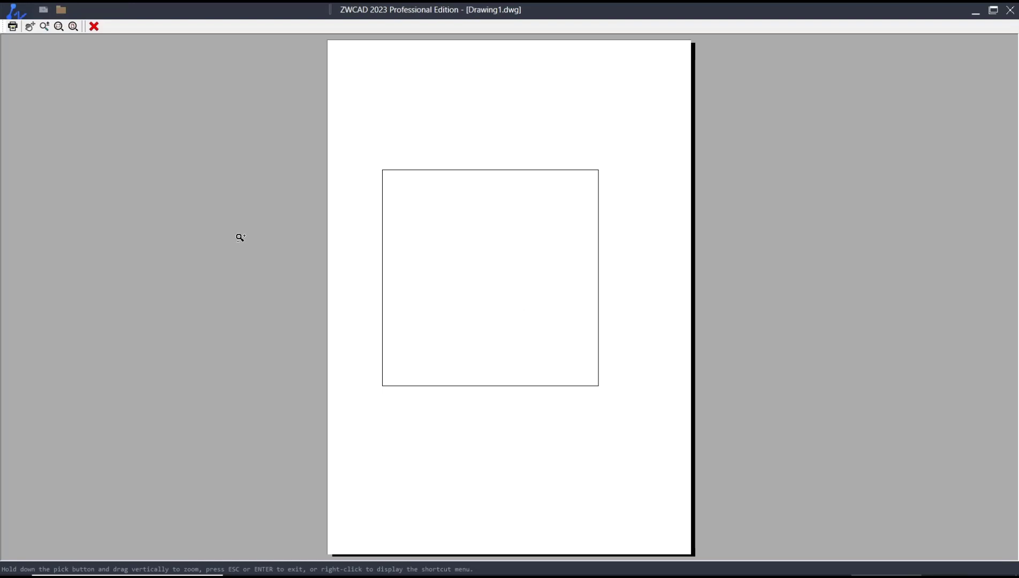
left_click(94, 26)
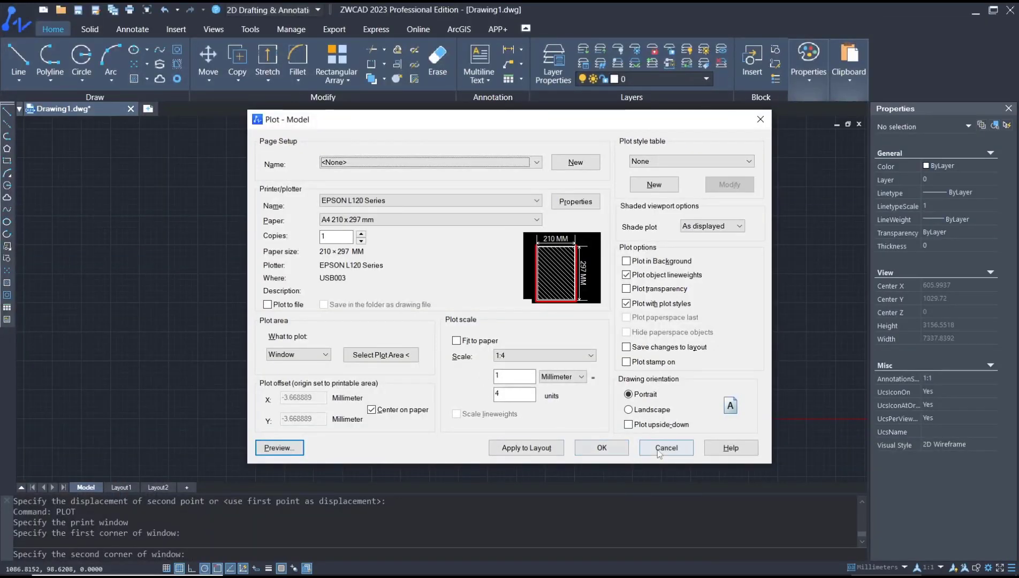
left_click(665, 447)
Begin offsetting the outer rectangle by 100, then cancel that offset
type("of")
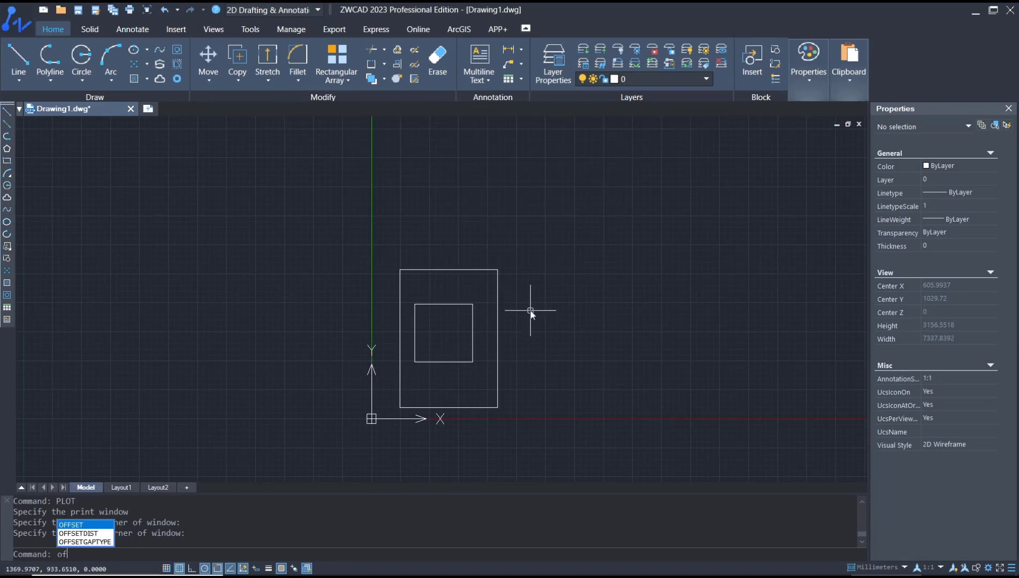
type("fset")
key("Return")
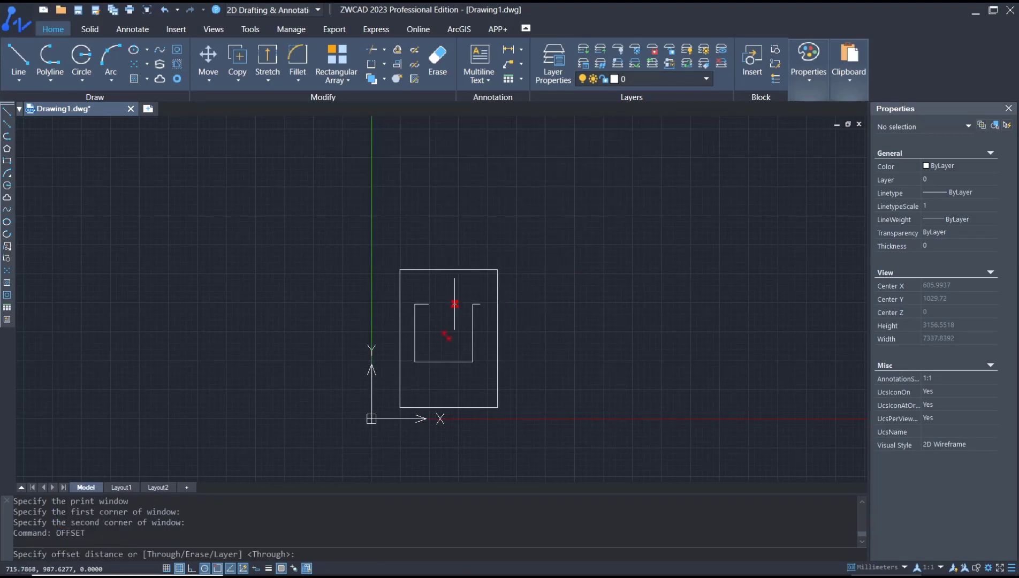
scroll(450, 306, "up", 2)
middle_click_drag(503, 326, 513, 289)
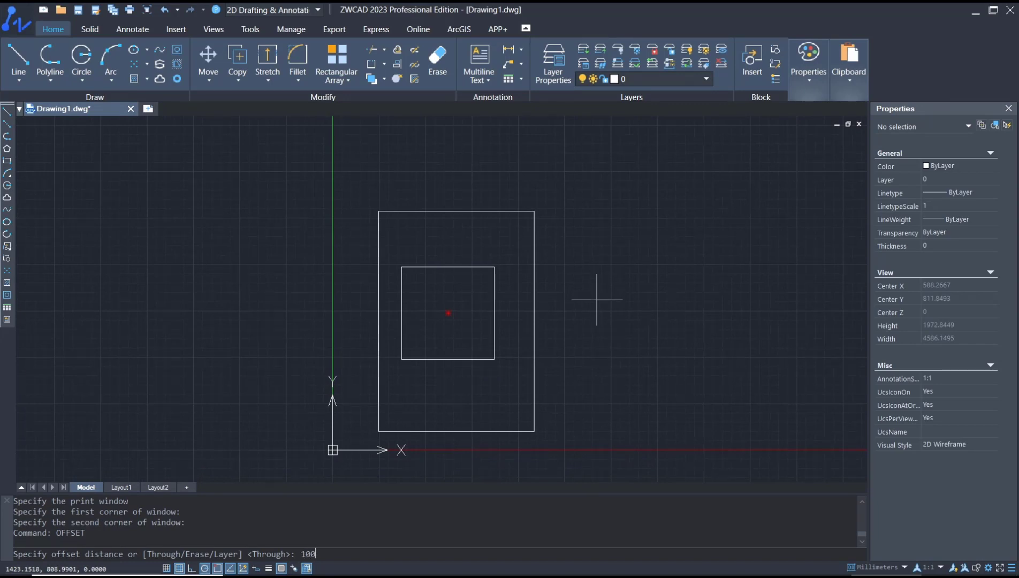
type("100")
key("Return")
left_click(534, 258)
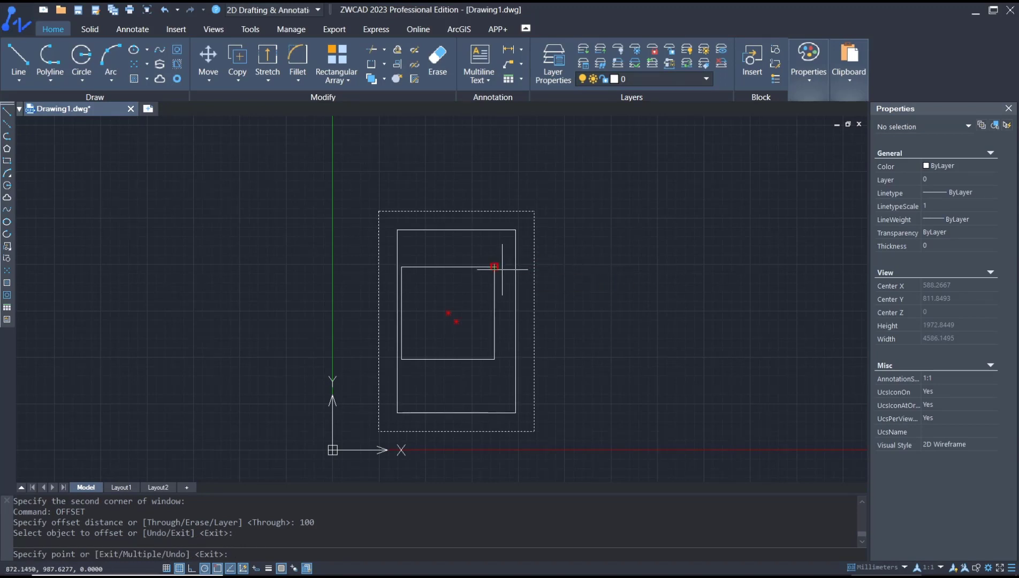
key("Escape")
Offset the outer rectangle 20 units inward to form a double border
scroll(535, 279, "up", 2)
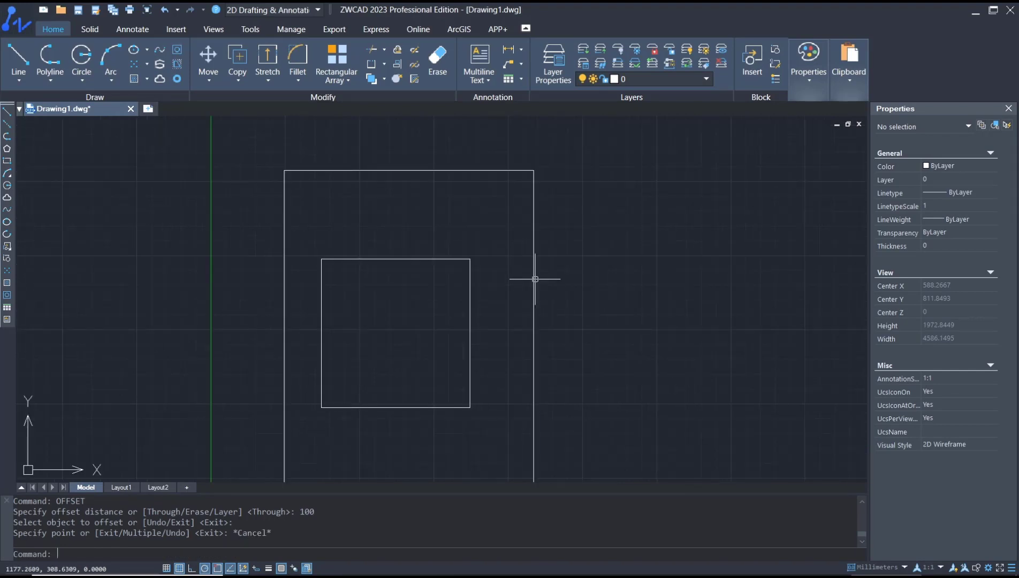
type("off")
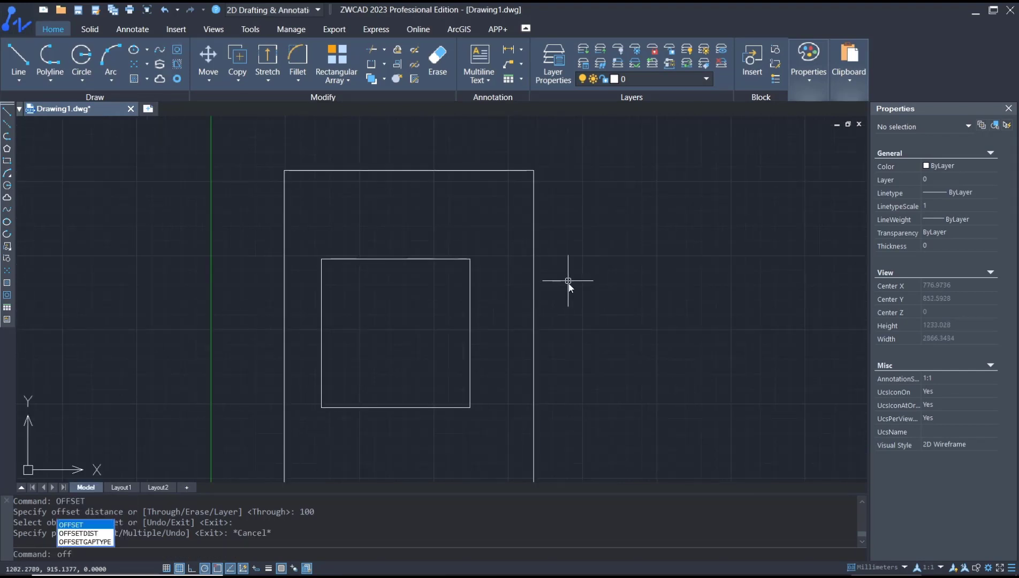
key("Return")
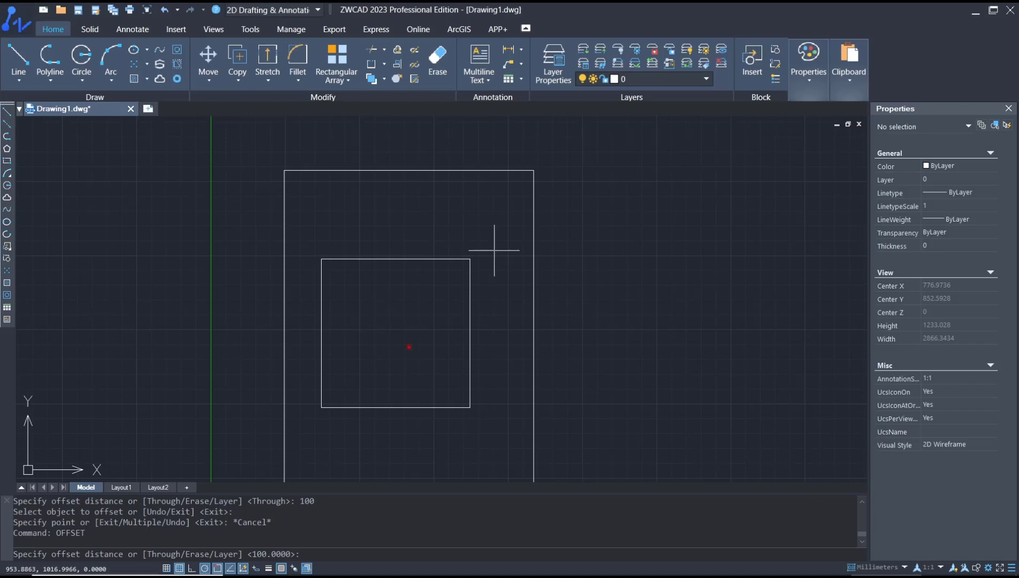
type("20")
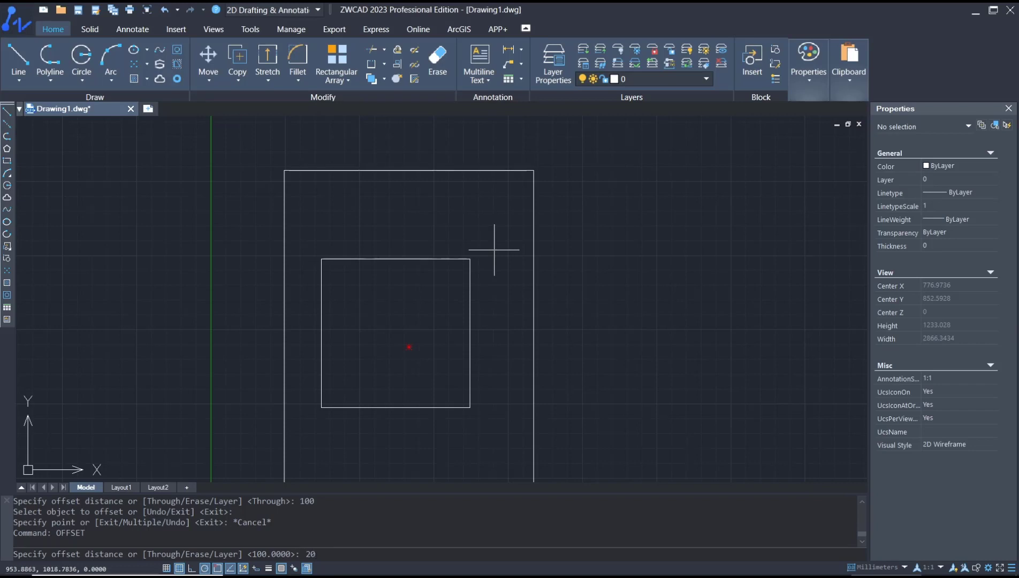
key("Return")
left_click(532, 243)
left_click(517, 245)
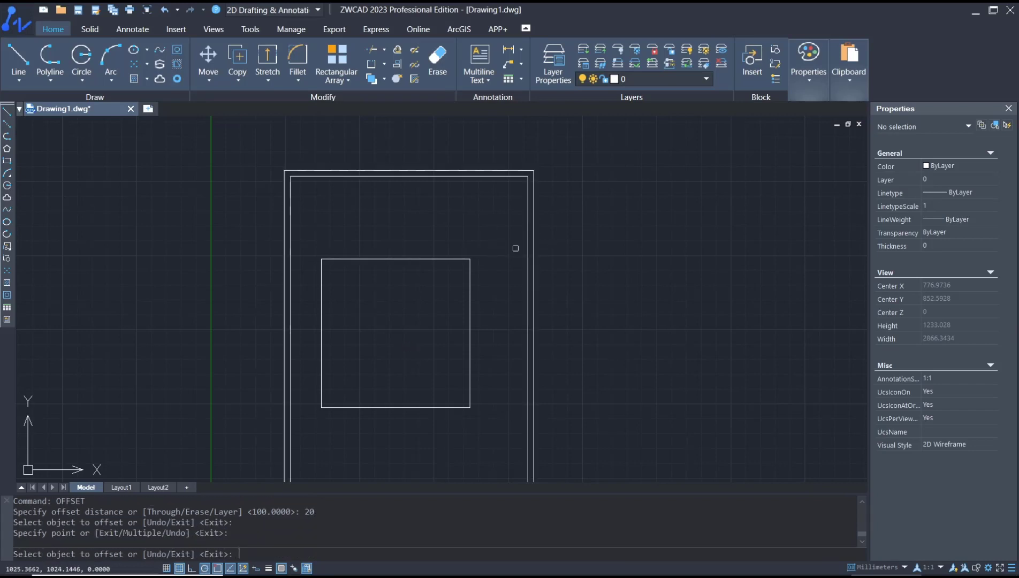
scroll(588, 276, "down", 3)
key("Return")
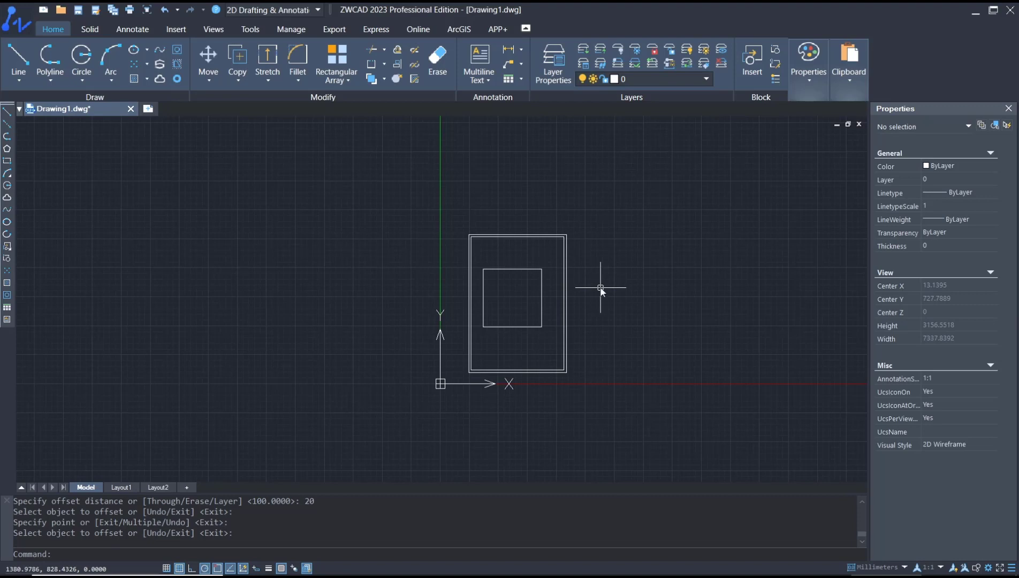
Reopen the Plot dialog and choose EPSON L120 Series with A4 210 x 297 mm paper
type("plot")
key("Return")
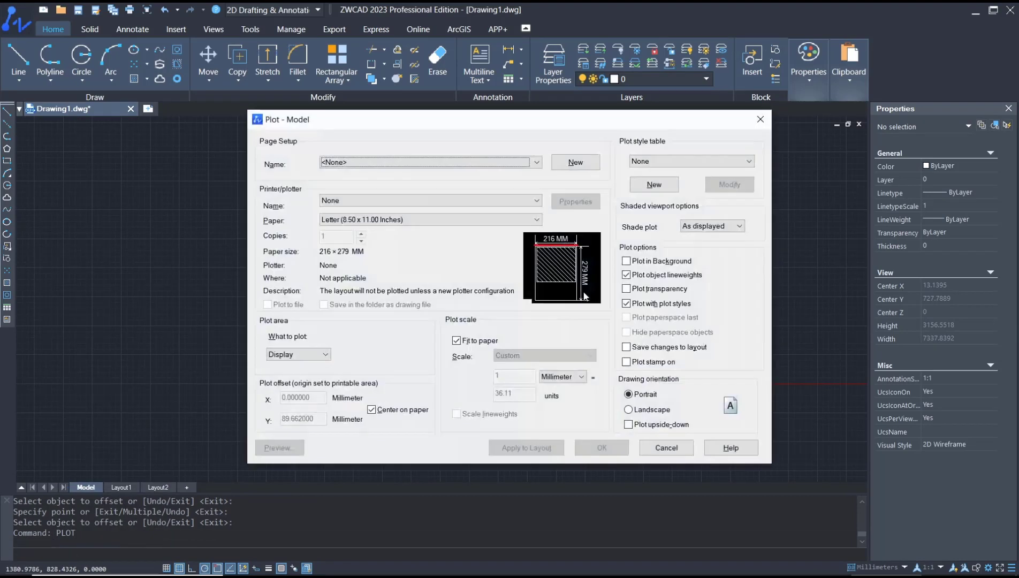
left_click(350, 201)
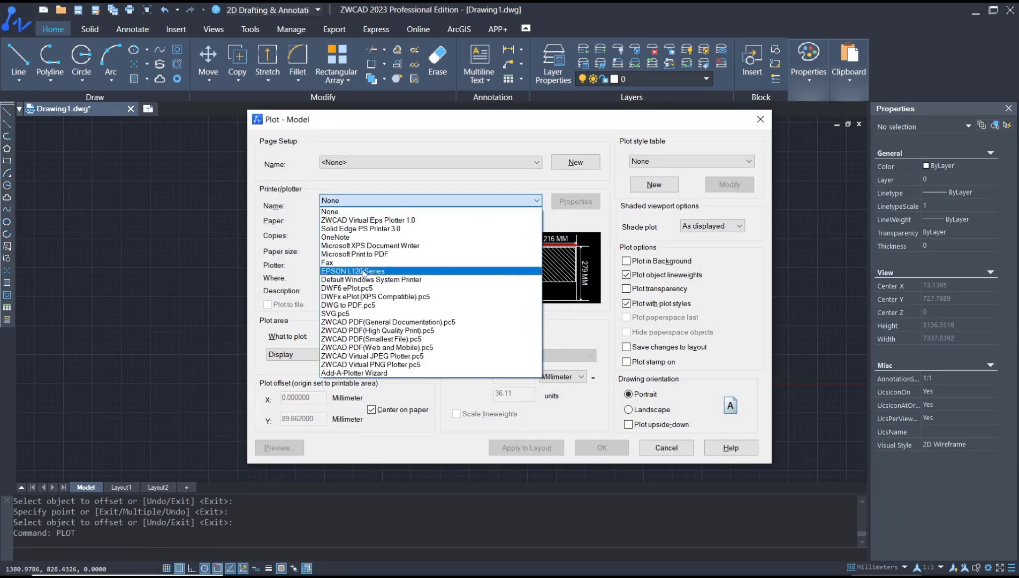
left_click(362, 272)
left_click(356, 220)
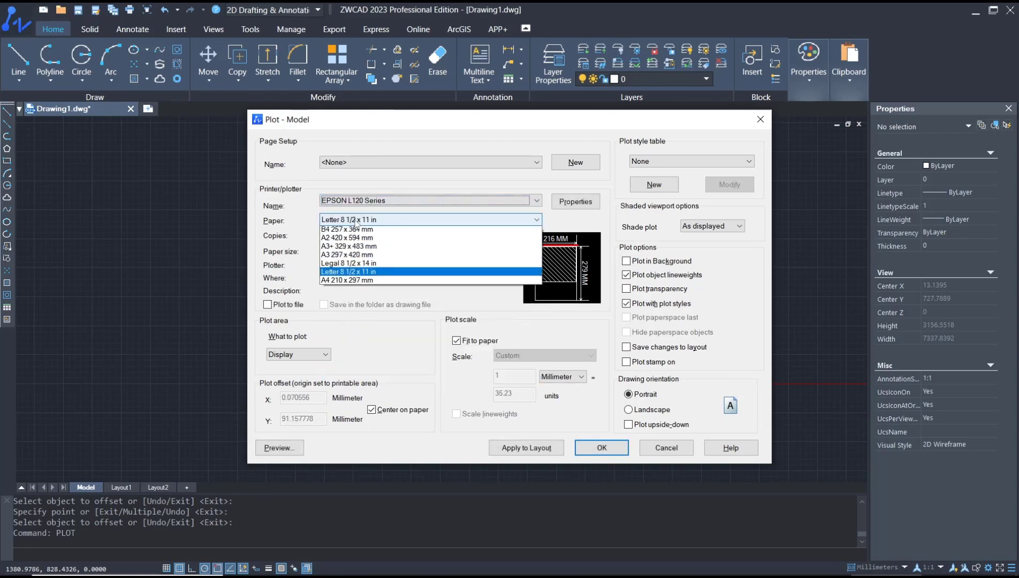
left_click(353, 298)
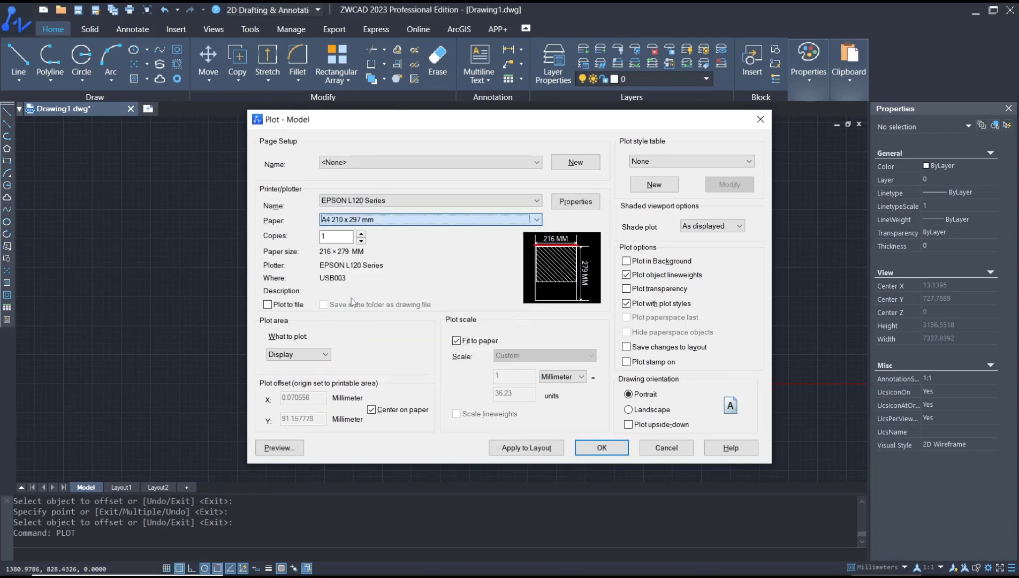
Set the plot area to a Window around the whole frame, ending at its lower-right corner
left_click(304, 355)
left_click(301, 370)
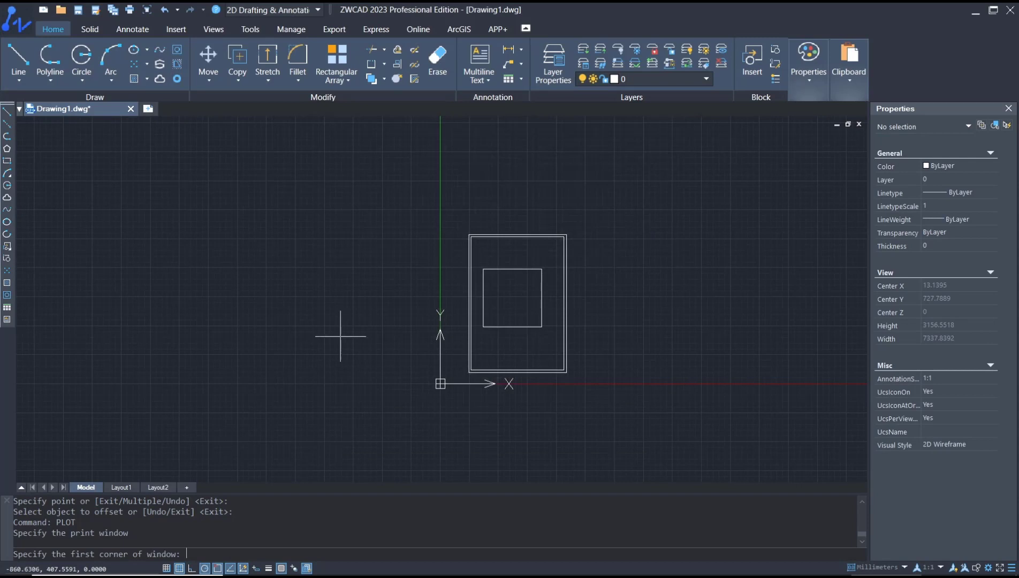
scroll(466, 234, "up", 5)
left_click(452, 238)
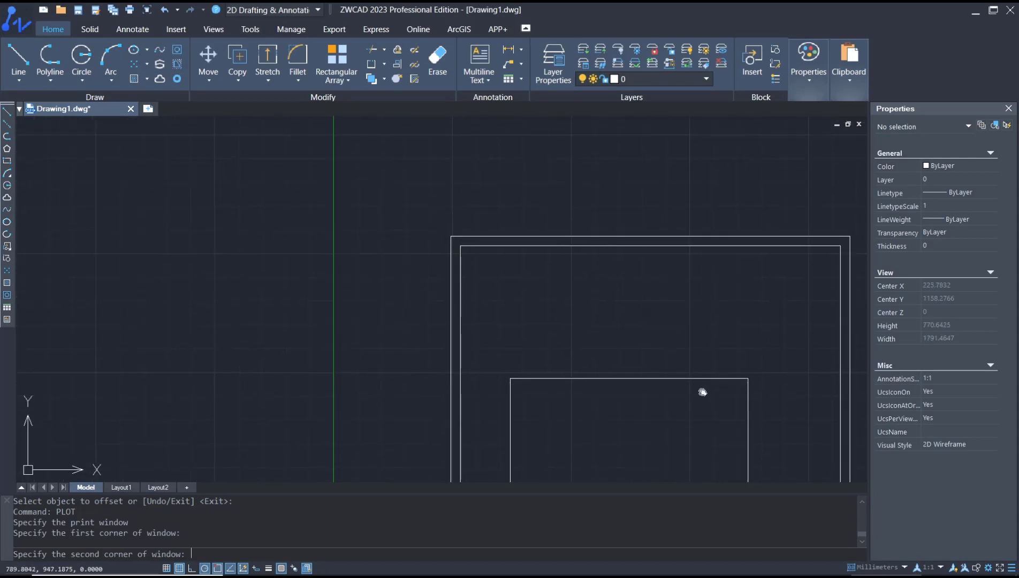
scroll(702, 389, "down", 3)
middle_click_drag(672, 387, 632, 307)
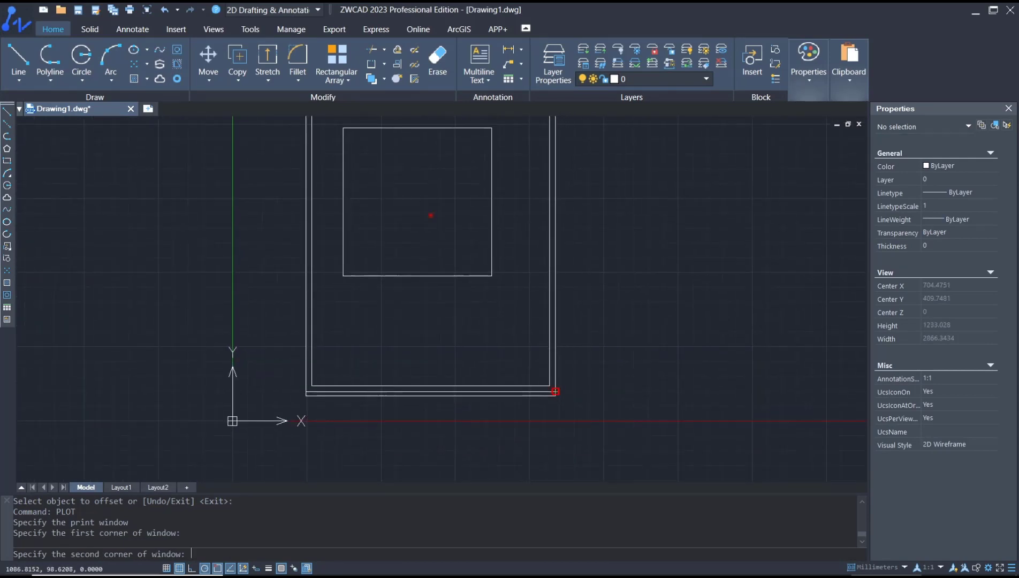
left_click(557, 391)
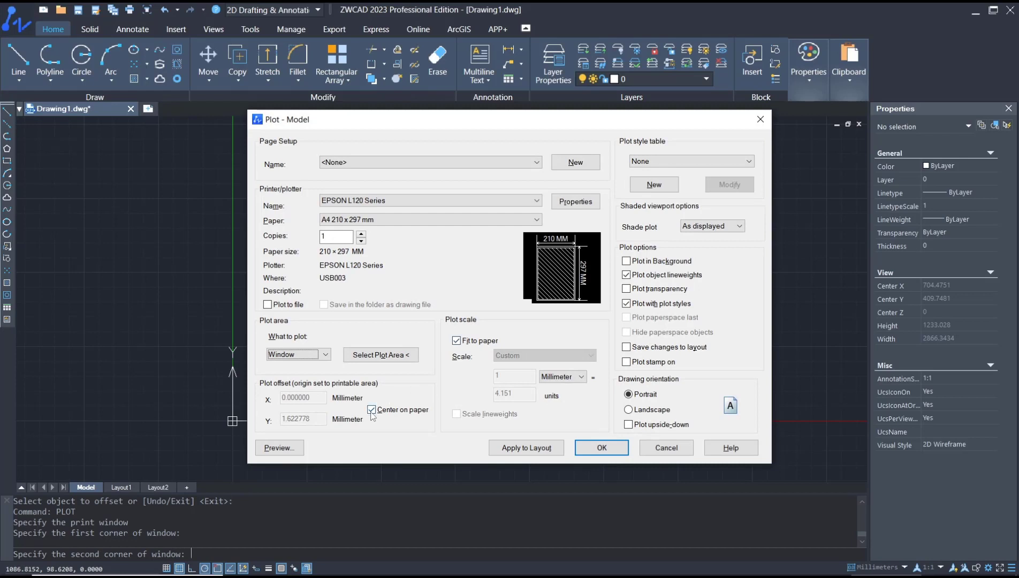
Turn off Fit to paper, set the plot scale to 1:4, and request a preview
left_click(457, 342)
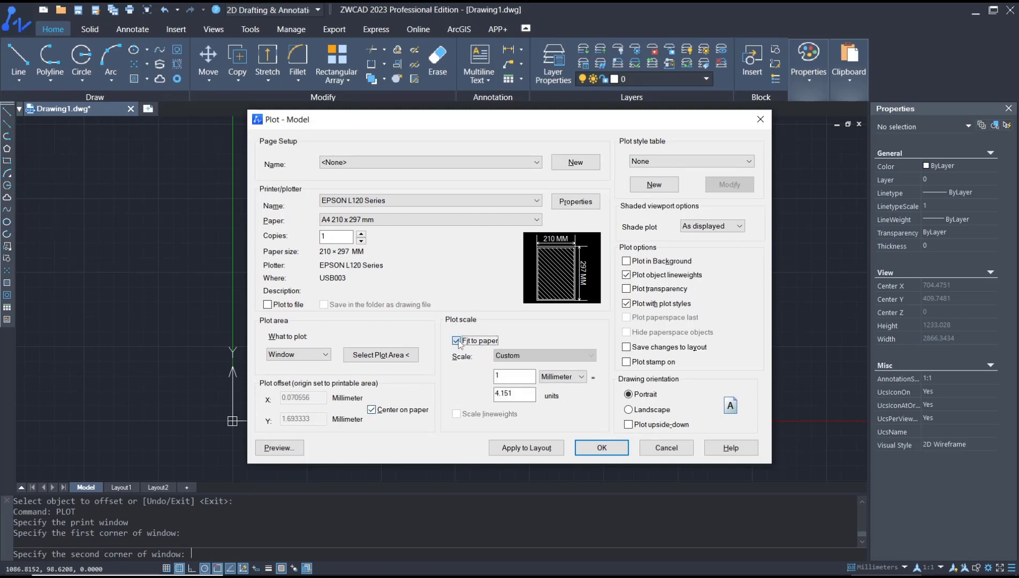
left_click(555, 357)
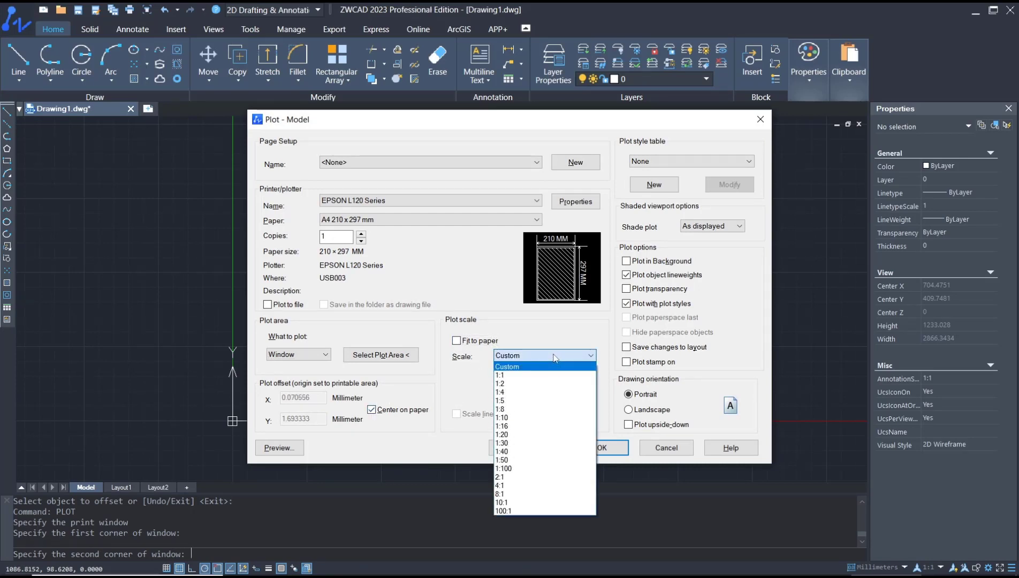
left_click(532, 391)
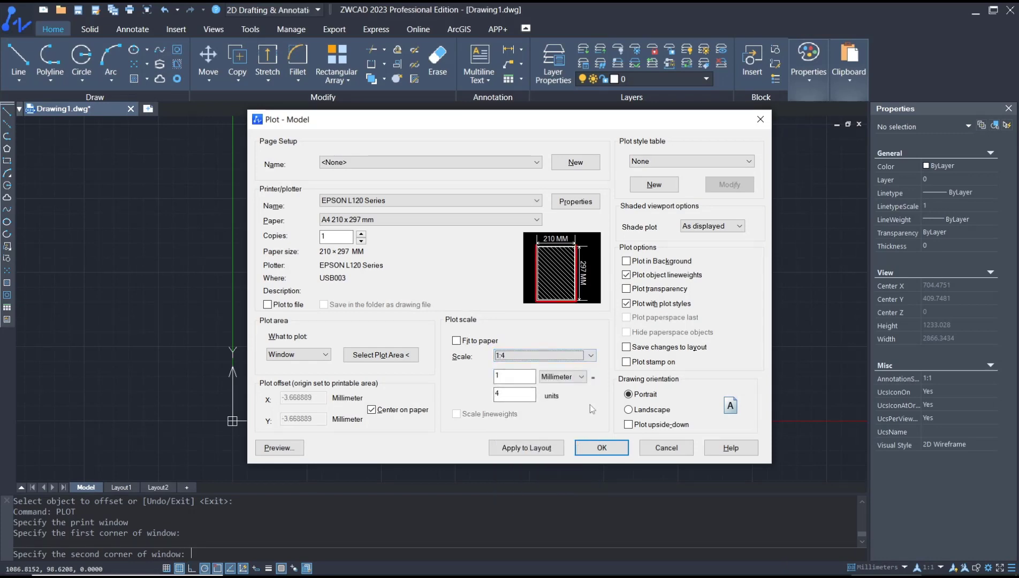
left_click(280, 447)
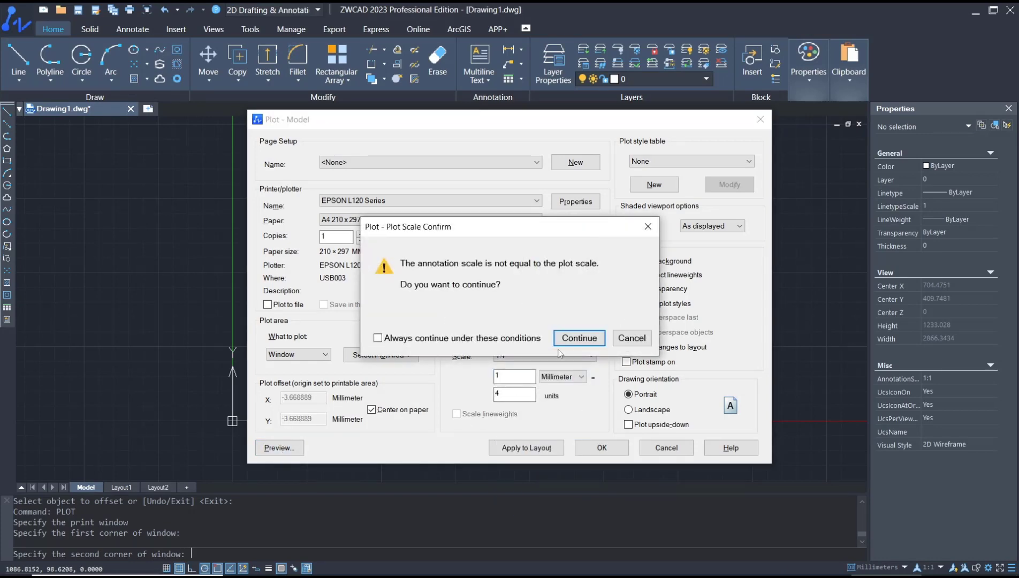
Continue past the annotation-scale warning to view the 1:4 A4 plot preview
left_click(567, 339)
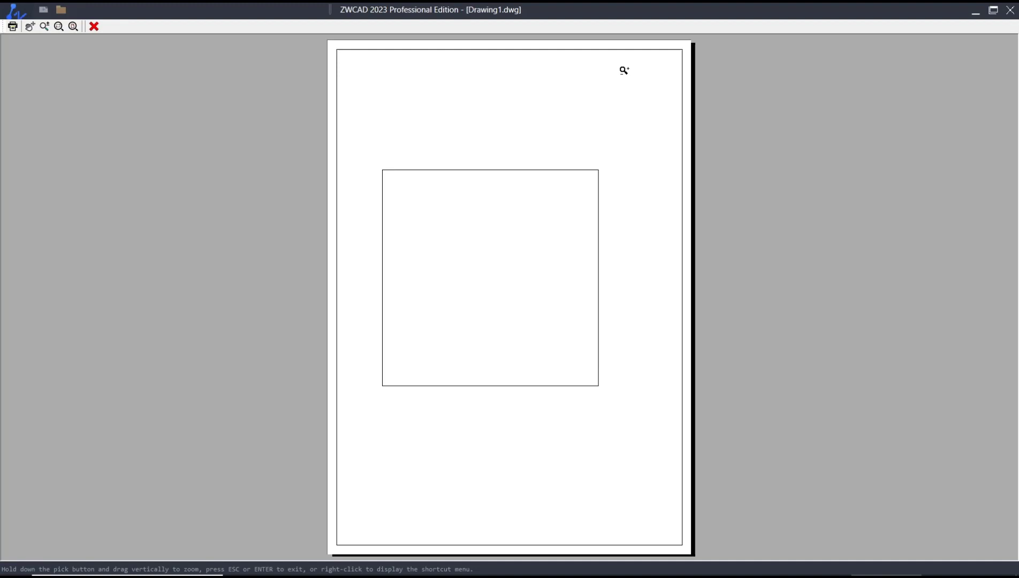